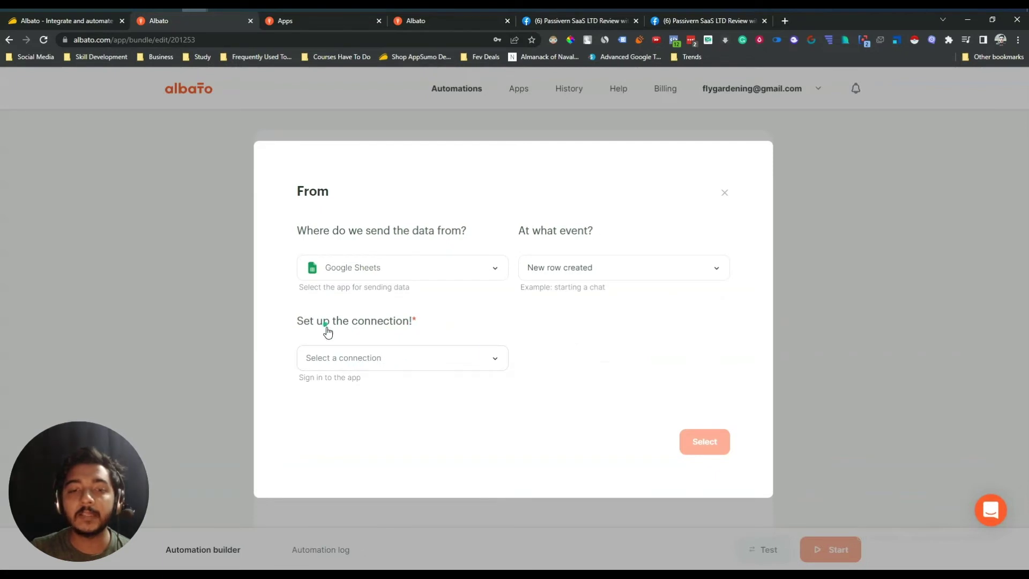
Step: Add a new Google Sheets connection titled 'Fly Gardening' and continue to the access step
click(363, 365)
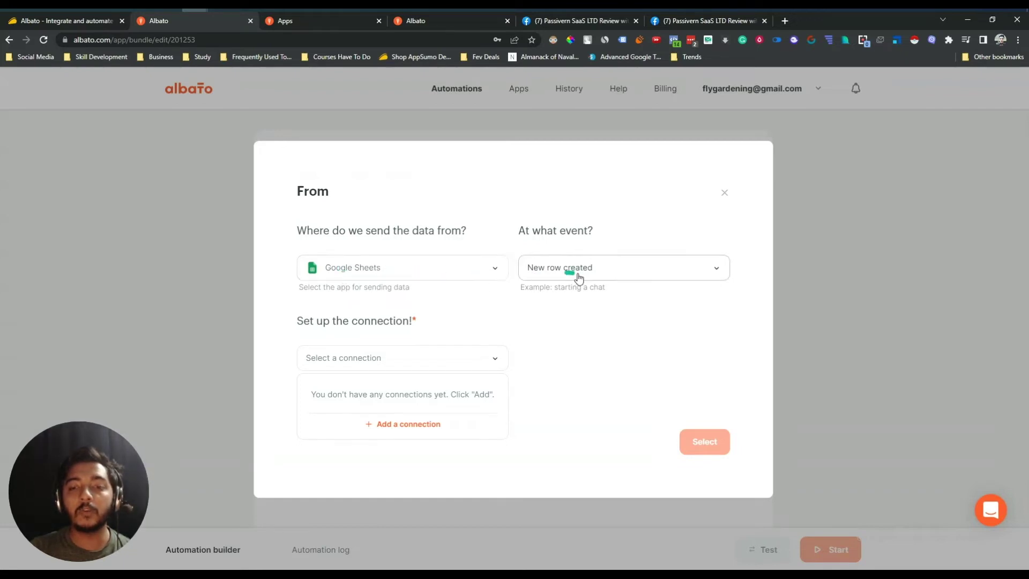
click(387, 425)
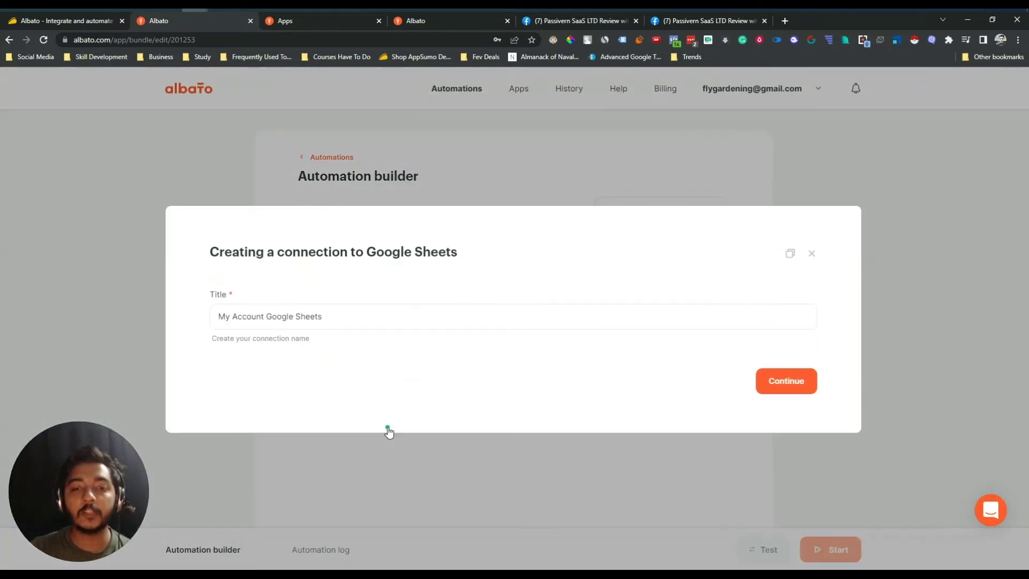
click(277, 316)
triple_click(276, 316)
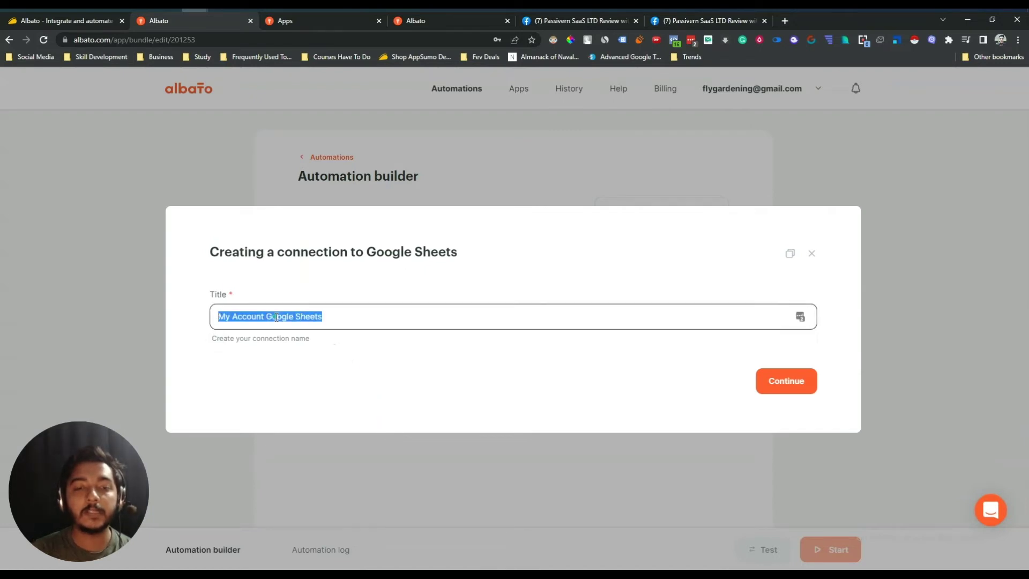
text(Fly Gardening)
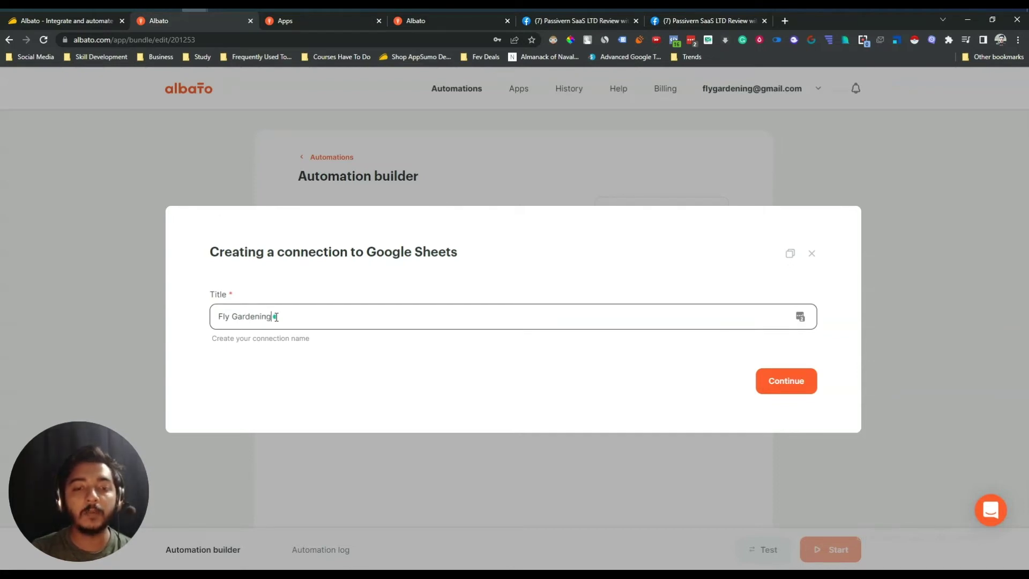
click(801, 384)
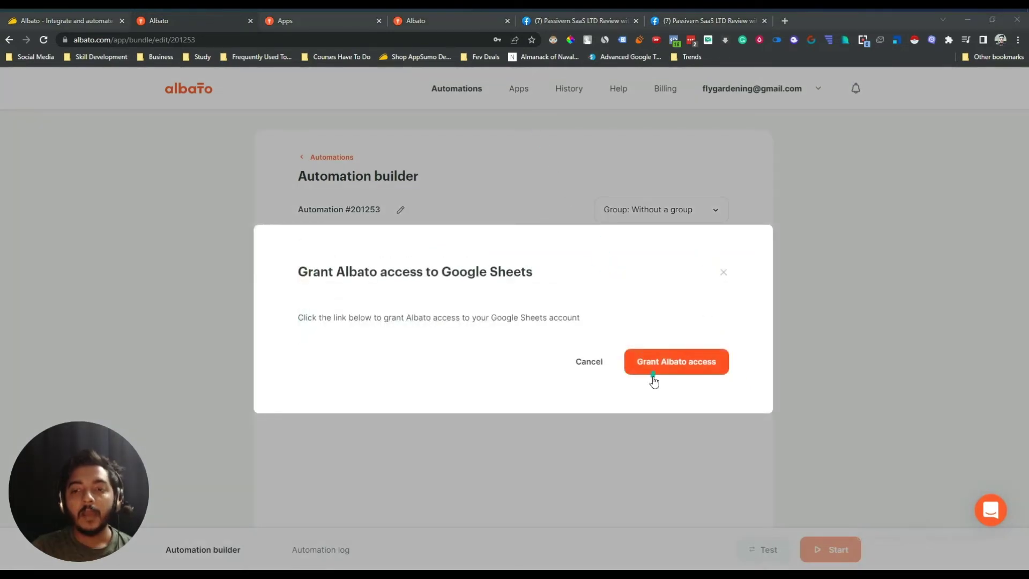
Step: Grant Albato access to Google Sheets, allow it in the Google consent popup, and dismiss the success message
click(650, 369)
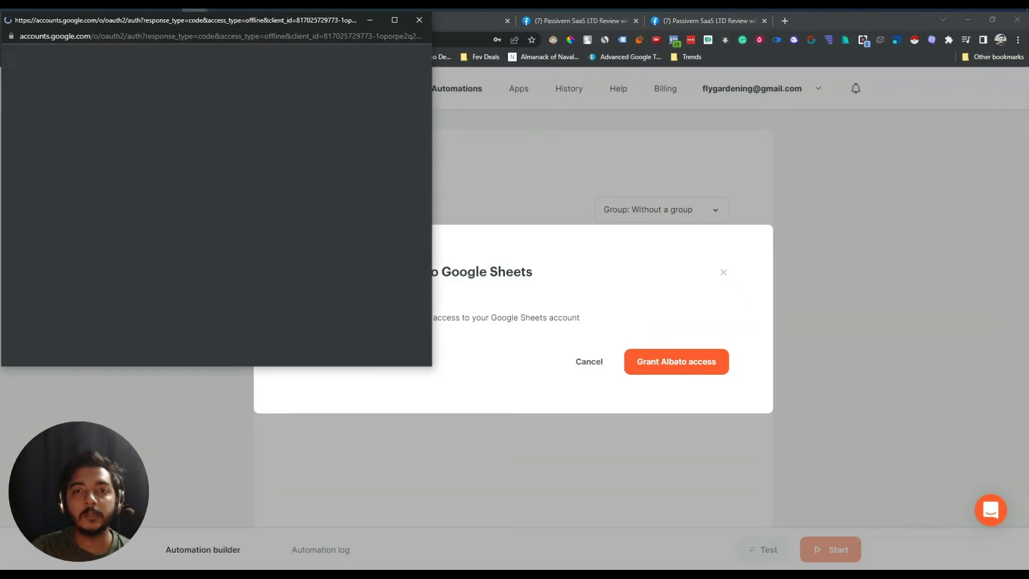
click(253, 295)
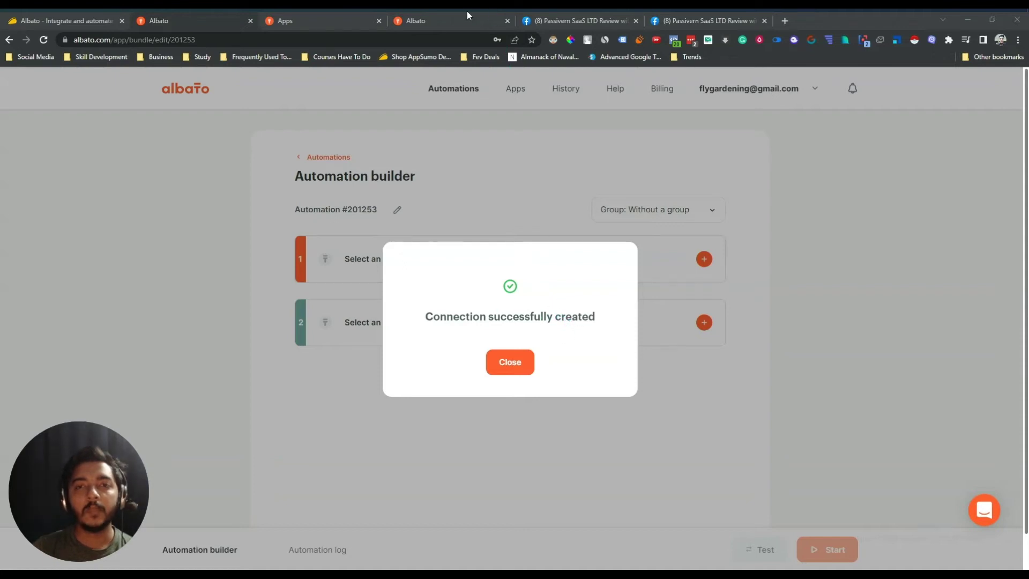
click(506, 362)
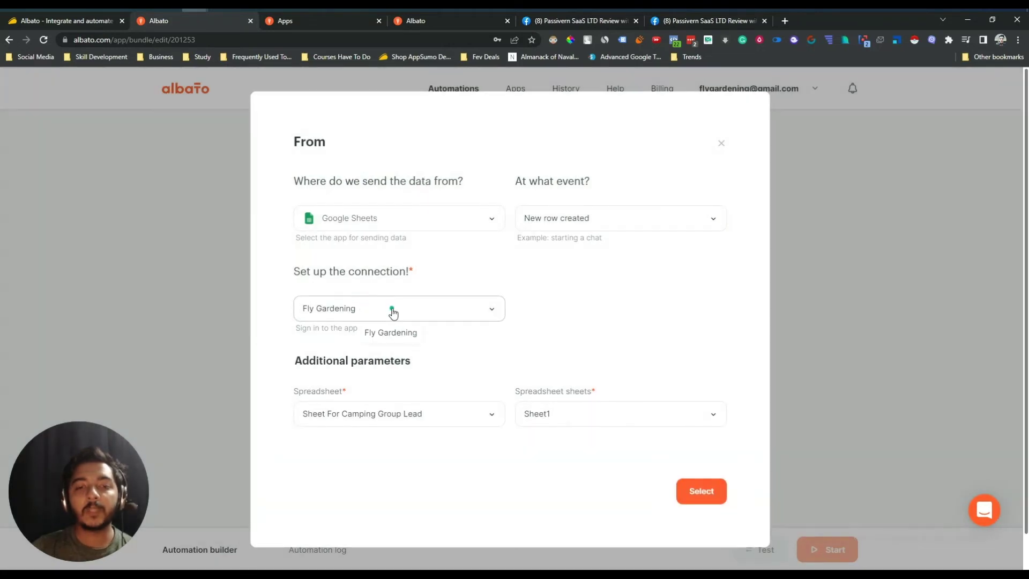
Step: Review the connection, spreadsheet and sheet lists, then choose + Add for a new spreadsheet
click(395, 314)
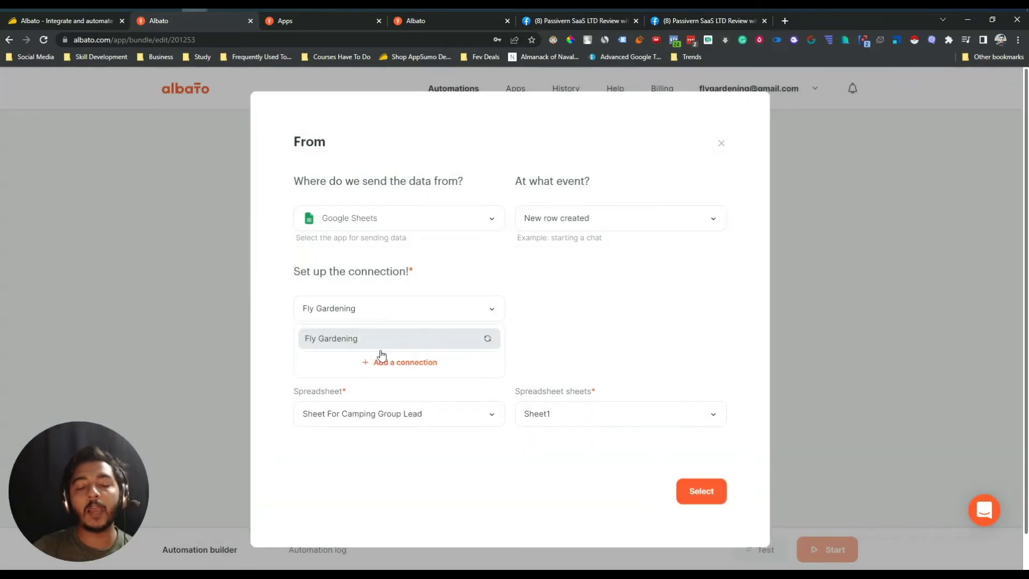
click(549, 311)
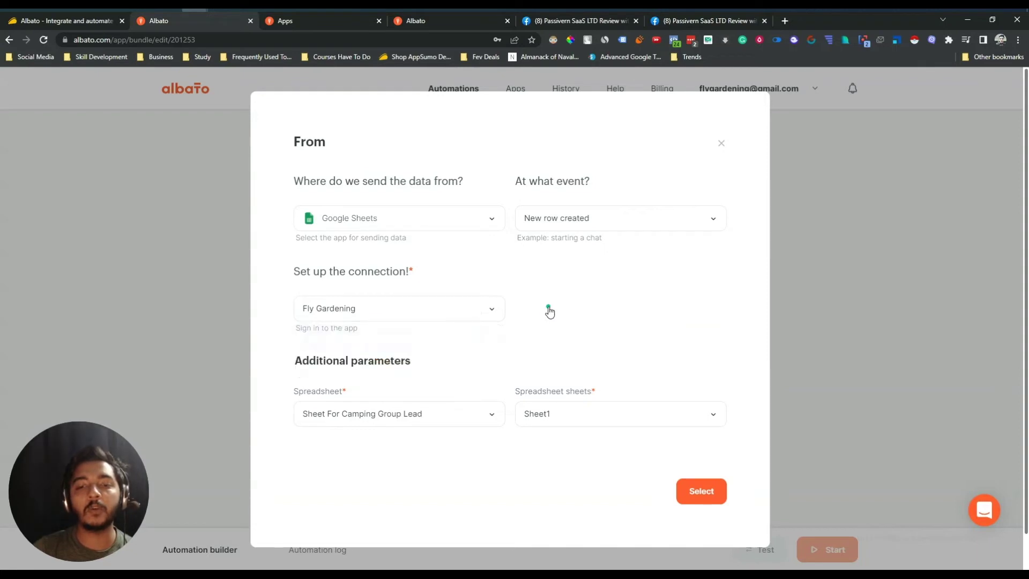
click(359, 415)
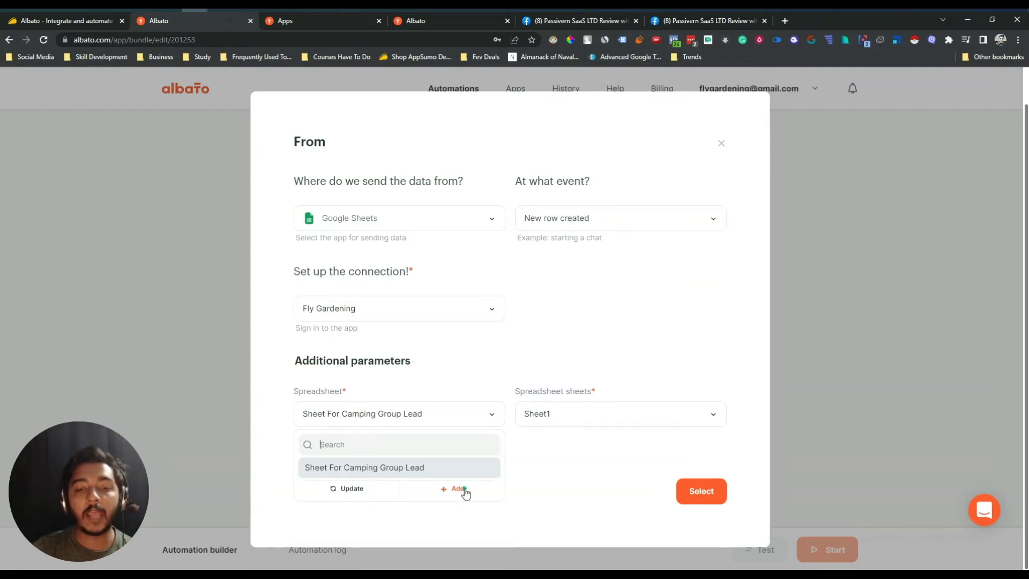
click(549, 416)
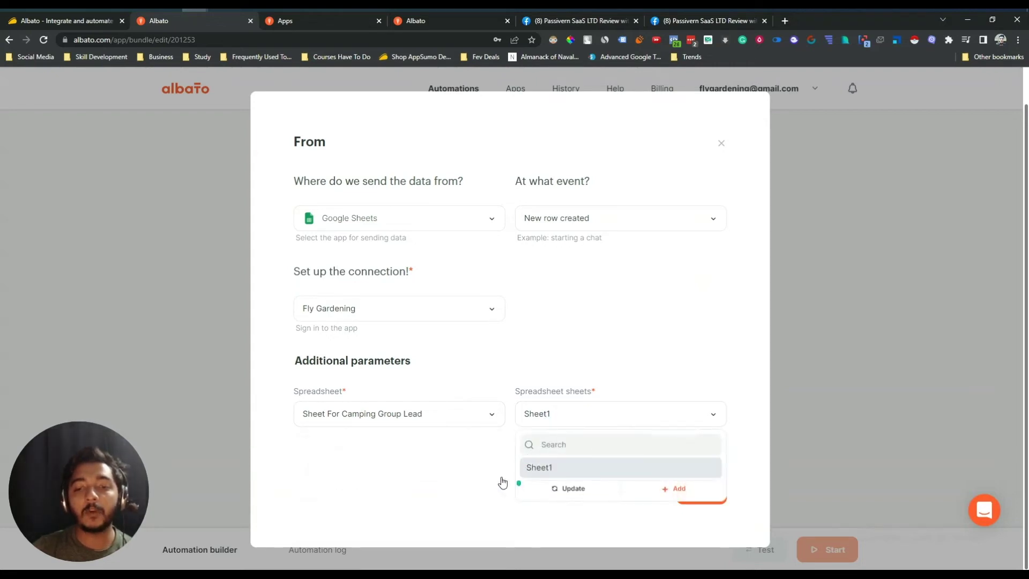
click(340, 411)
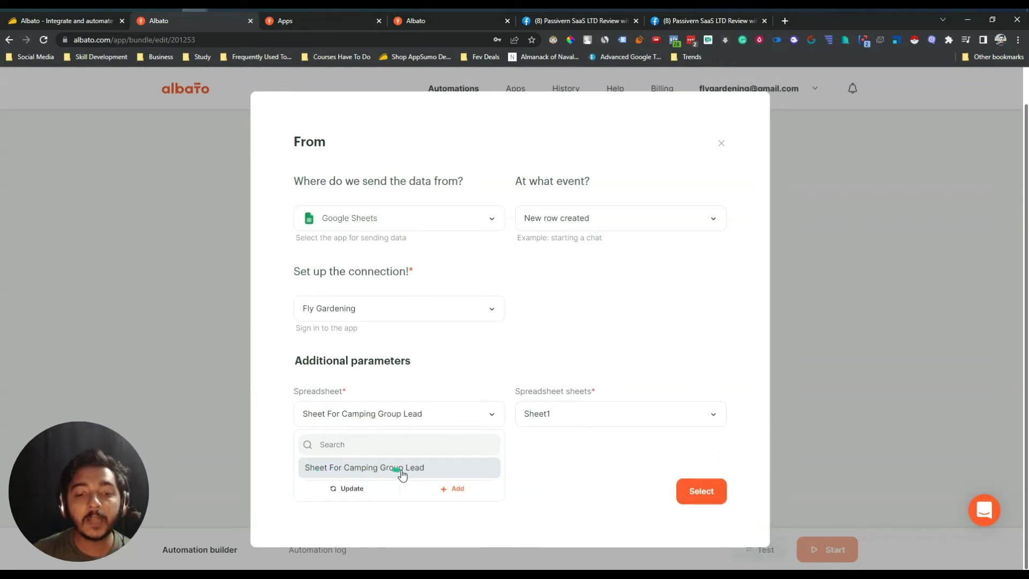
click(455, 489)
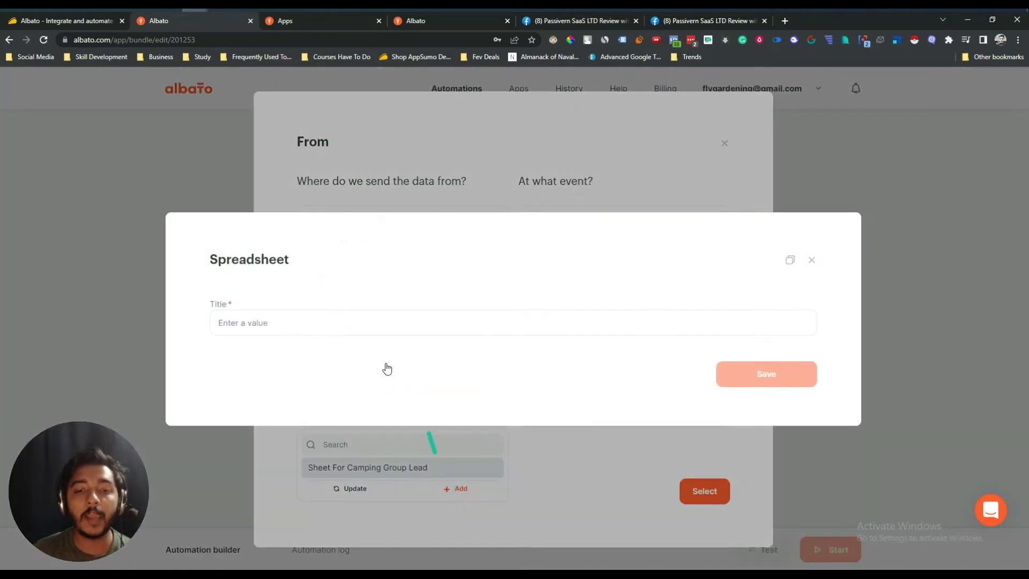
Step: Save a new spreadsheet titled 'Albato Review Video' and confirm it appears in the spreadsheet list
click(346, 325)
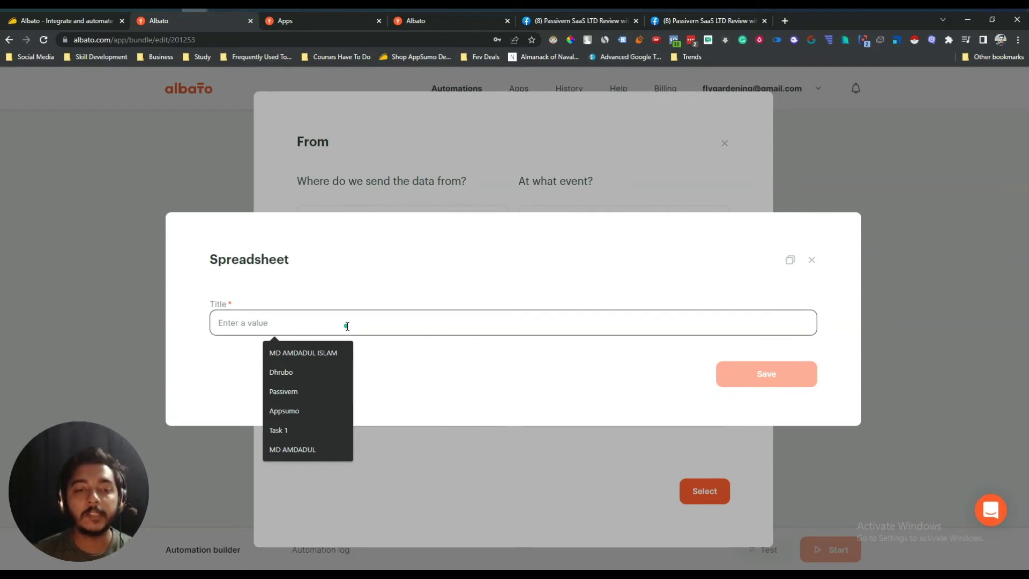
text(Al)
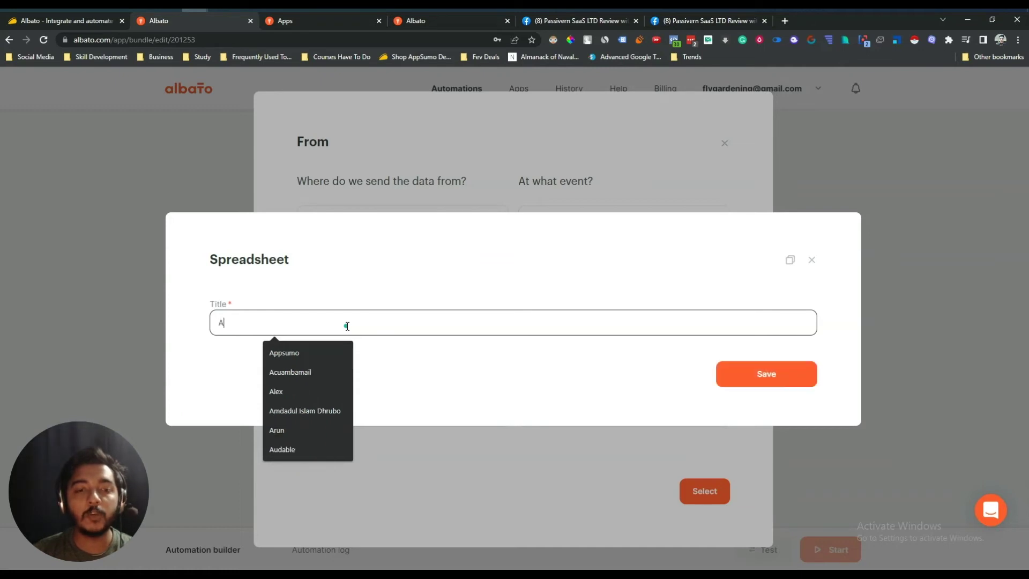
key(BackSpace)
text(lbato Review Video)
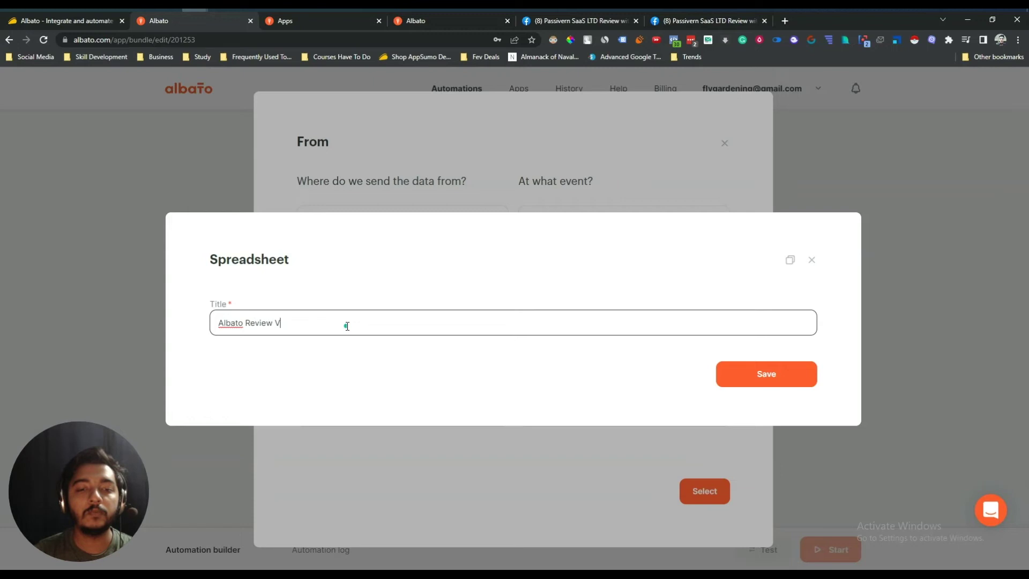
click(740, 368)
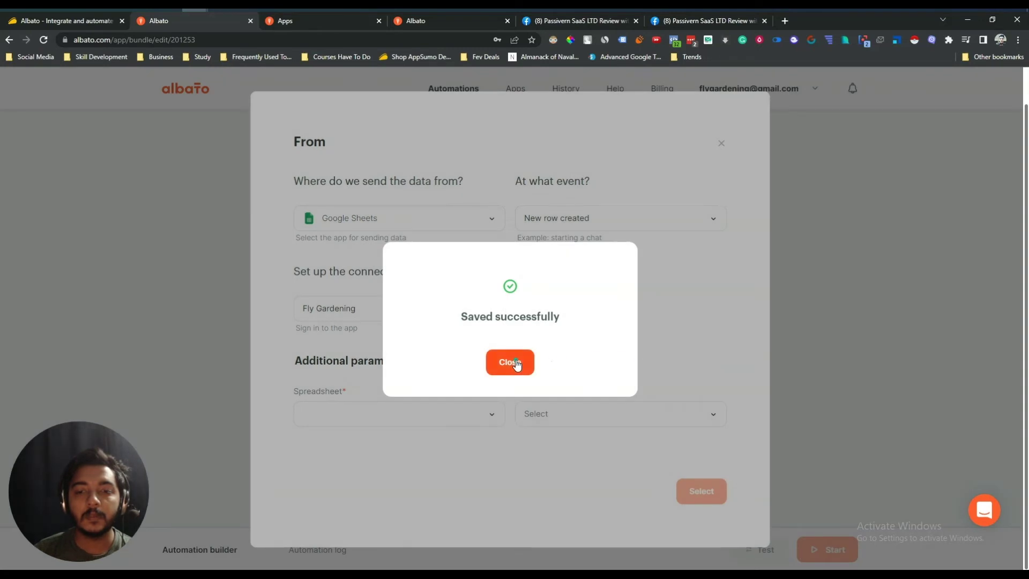
click(516, 362)
click(376, 419)
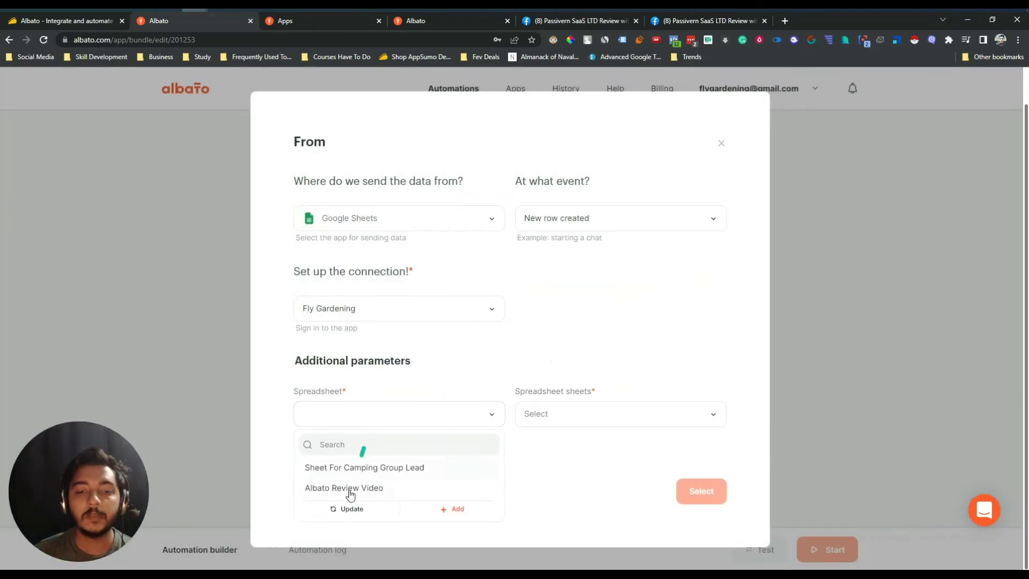
Step: Set the trigger to spreadsheet 'Albato Review Video', sheet Sheet1, and confirm the settings
click(321, 488)
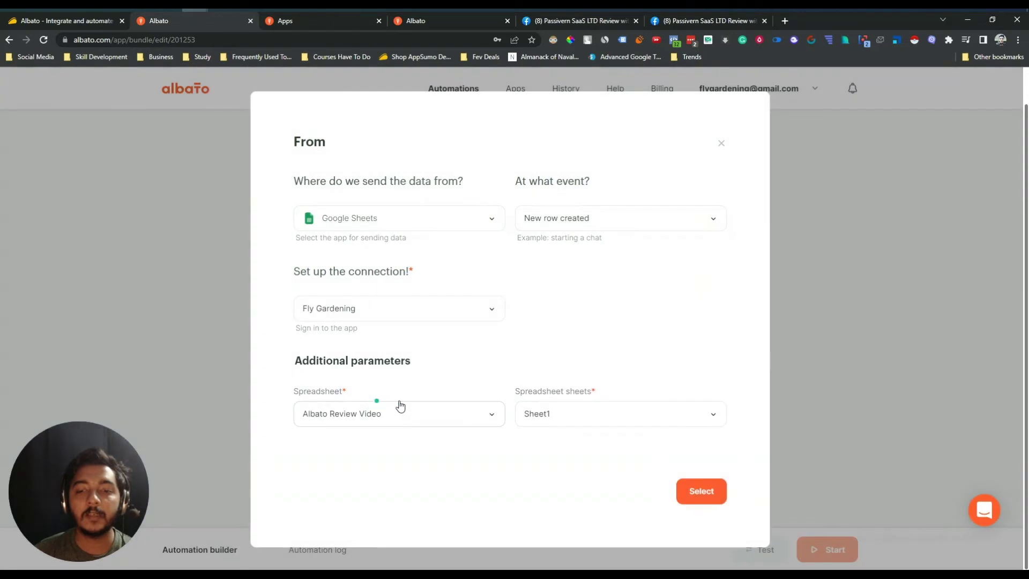
click(578, 414)
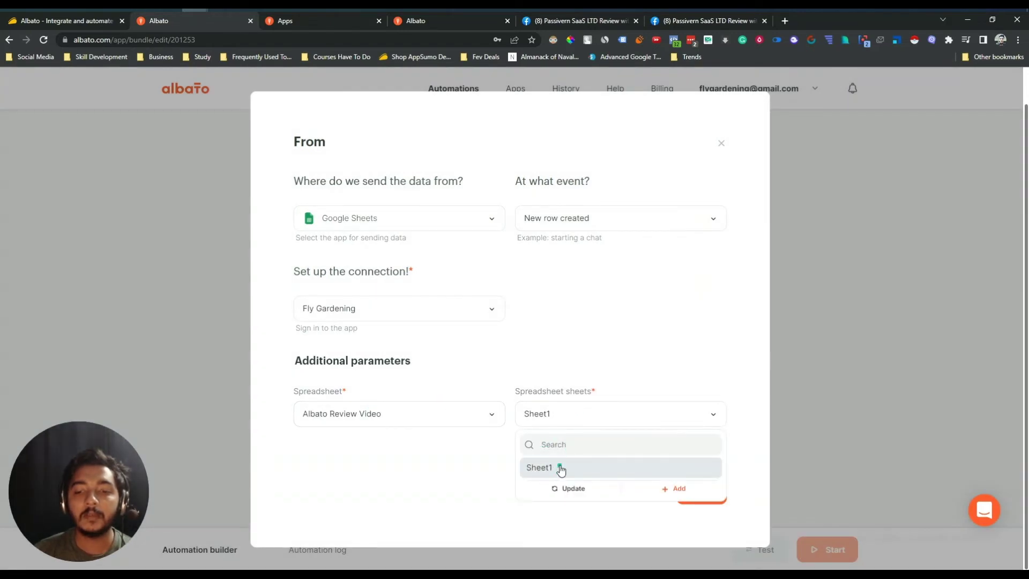
click(554, 467)
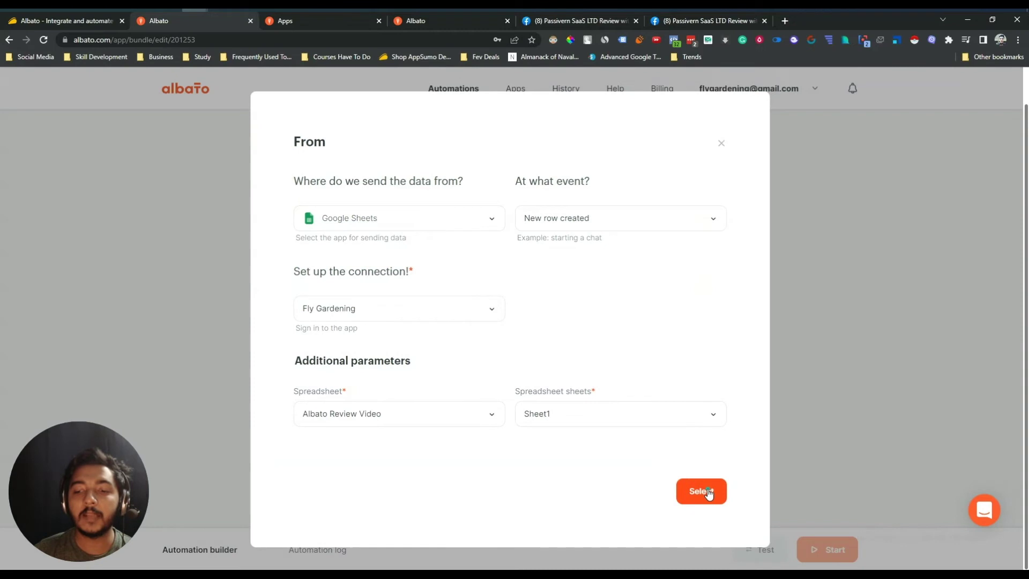
click(709, 493)
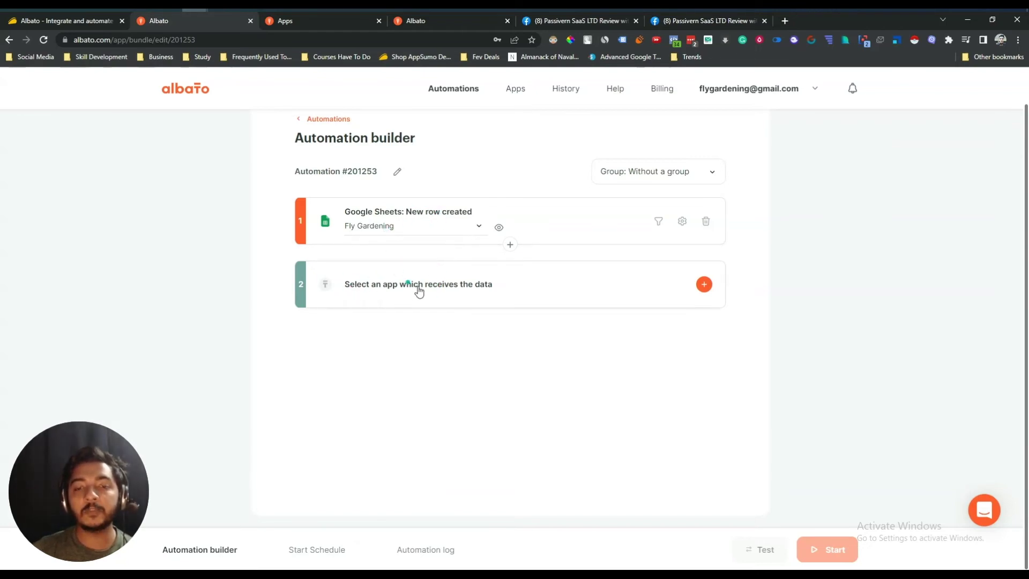
Step: Choose Acumbamail as the app that receives data, searching for 'acu'
click(704, 285)
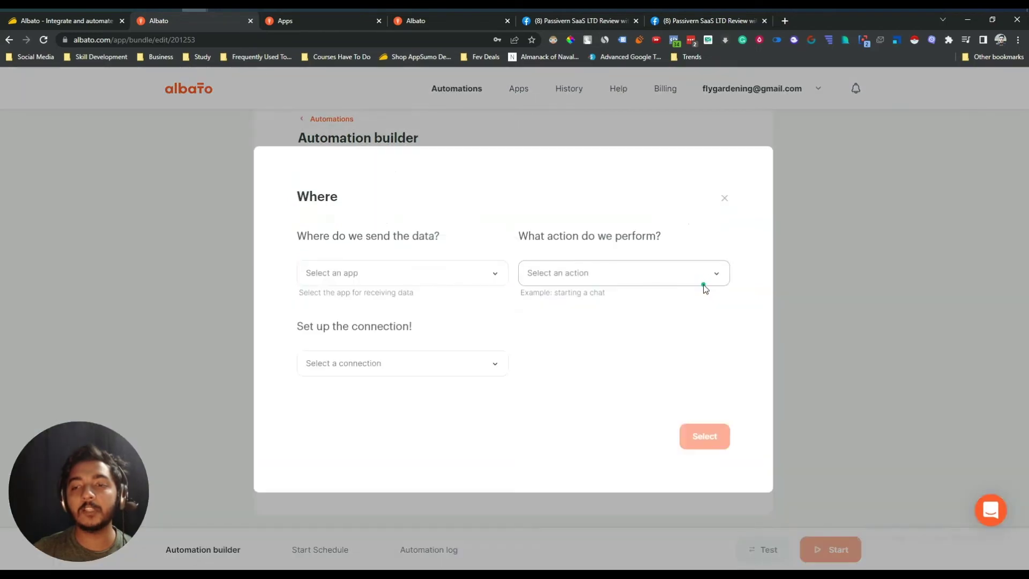
click(356, 273)
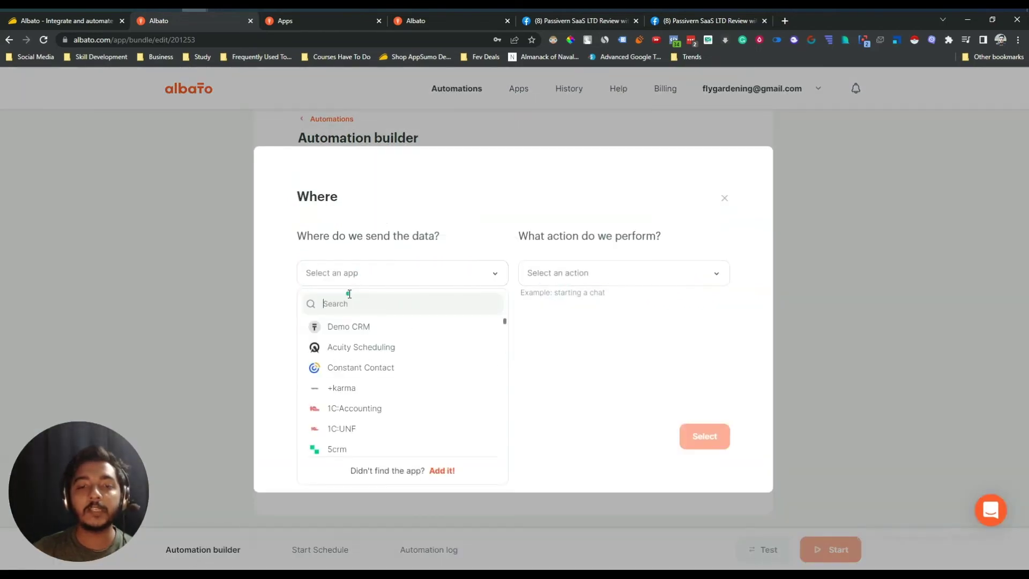
text(acu)
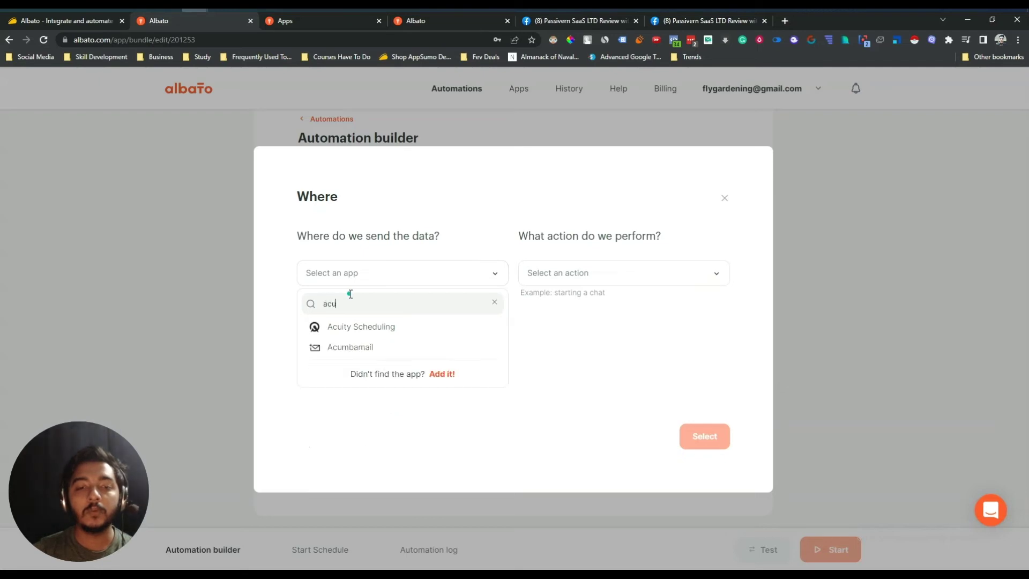
click(350, 347)
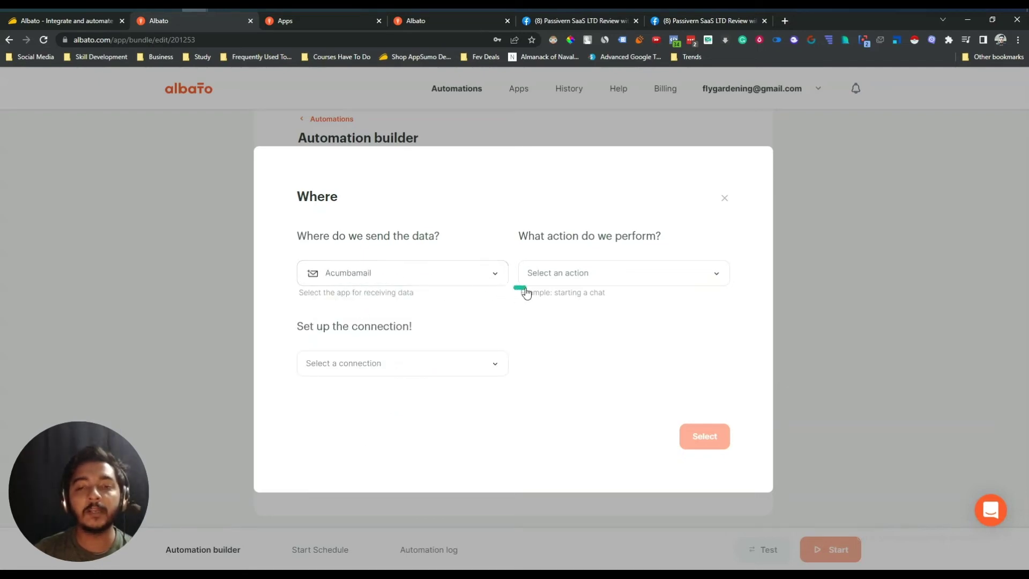
Step: Set the Acumbamail action to 'Create subscriber list' and check the available connections
click(574, 277)
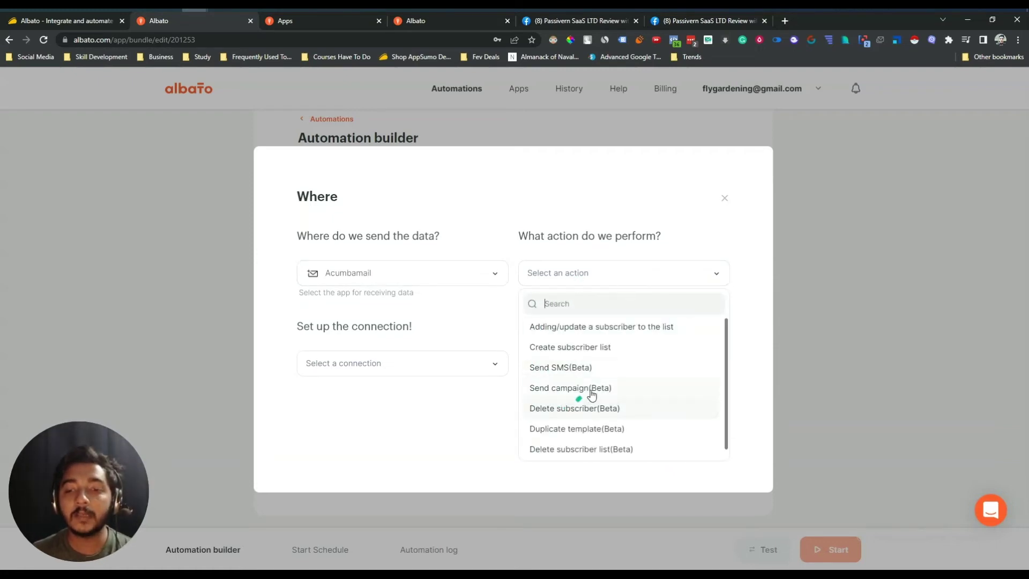
scroll(576, 385, down, 1)
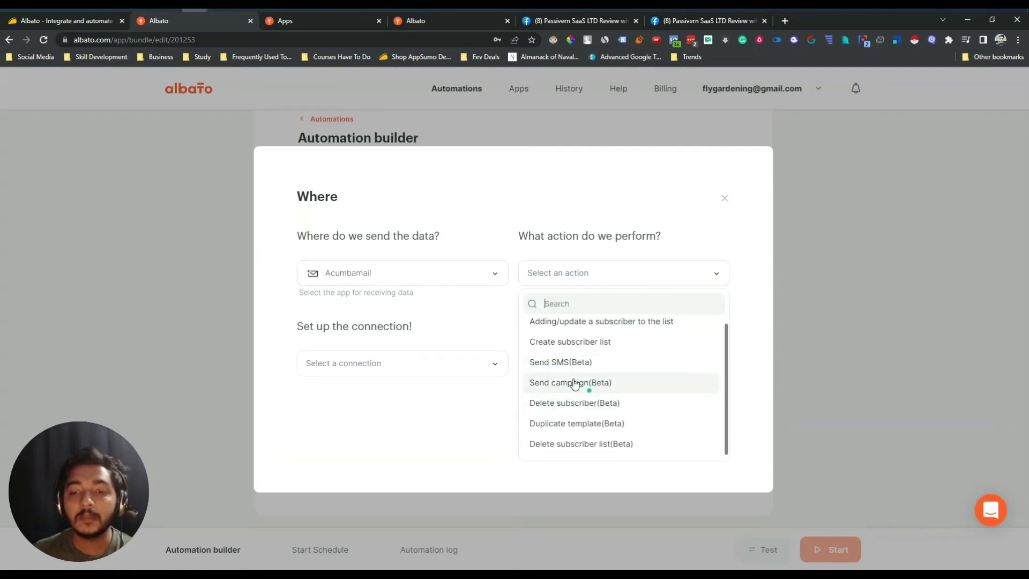
click(568, 347)
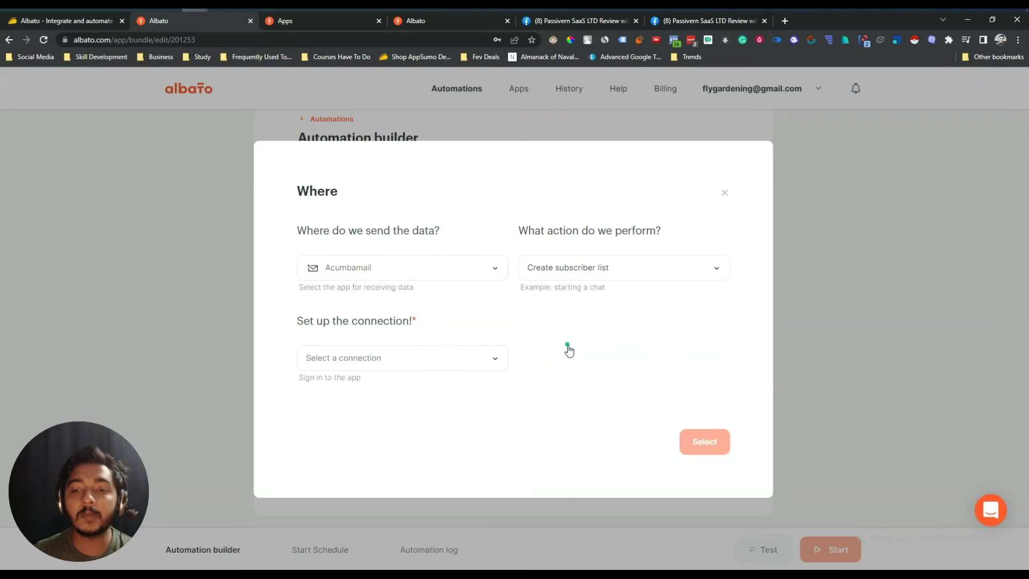
click(577, 278)
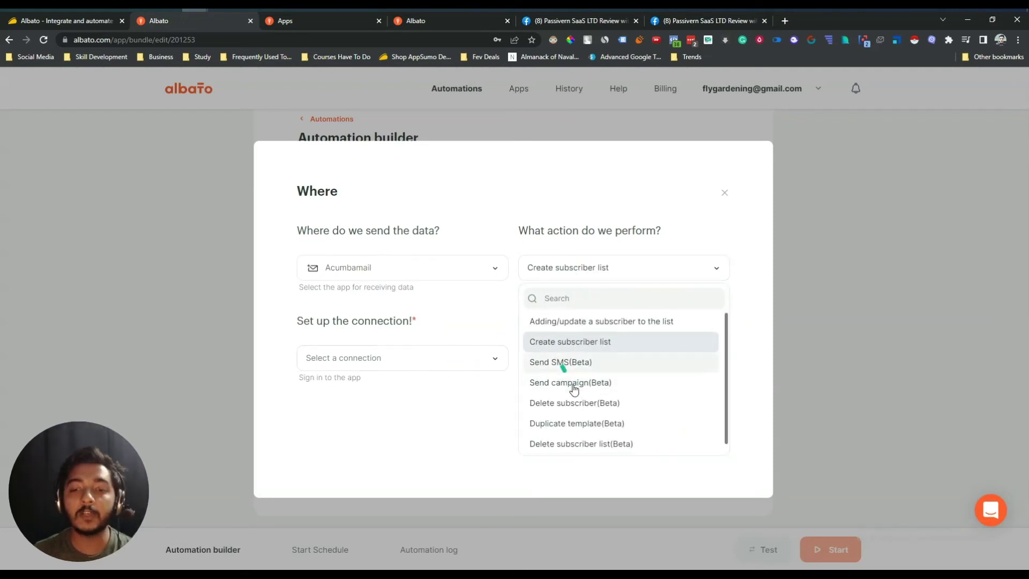
scroll(577, 399, down, 1)
click(399, 355)
click(400, 362)
click(400, 365)
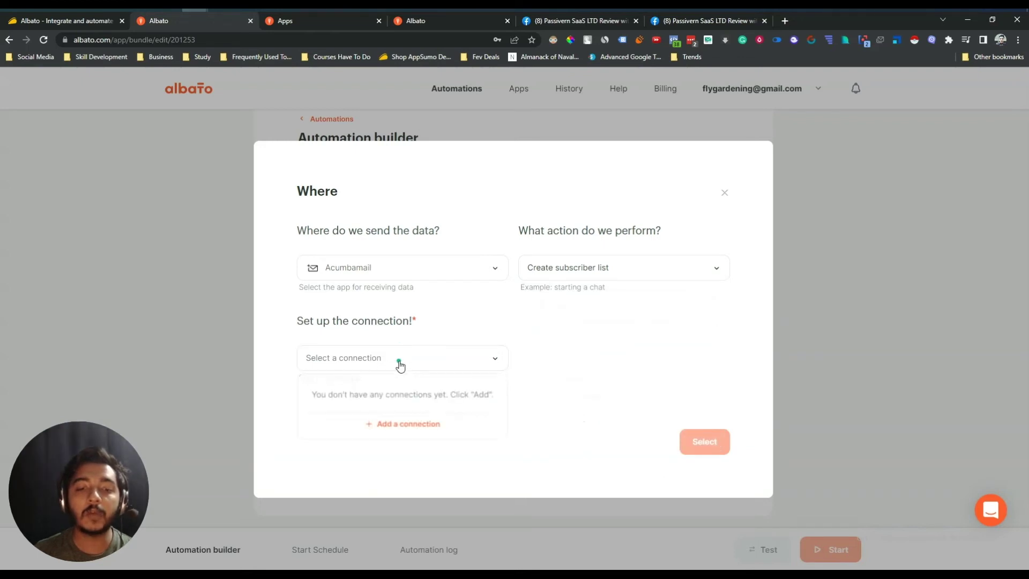
Step: Inspect the new Acumbamail connection's Title and Access token fields, then close it unsaved
click(395, 426)
click(294, 289)
triple_click(295, 293)
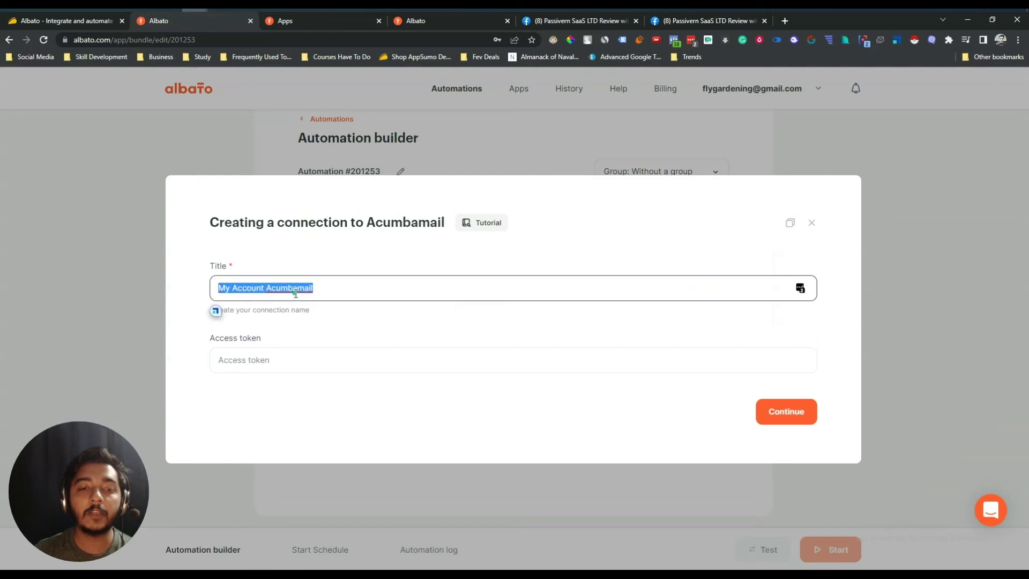
click(297, 360)
click(299, 340)
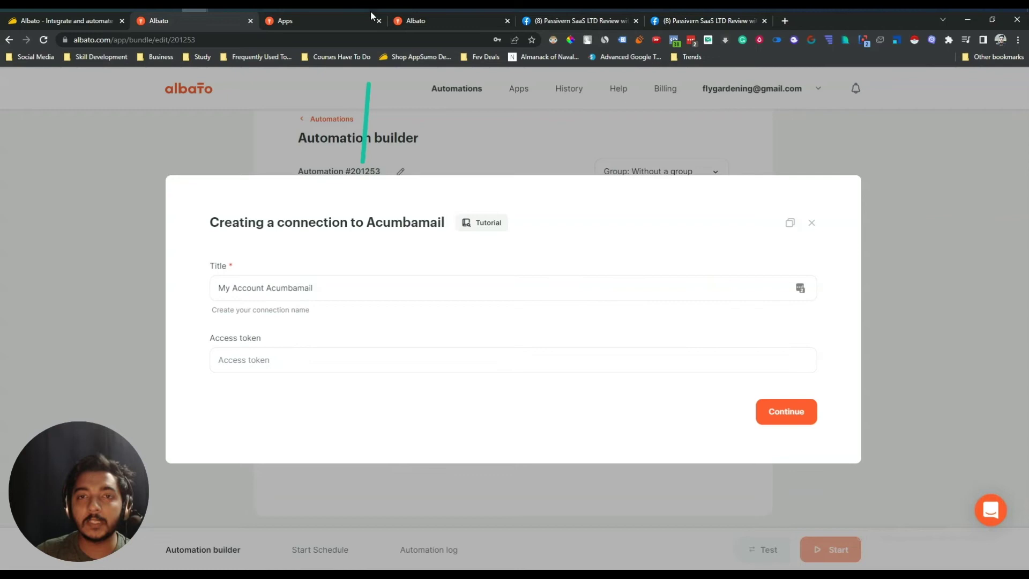
click(237, 364)
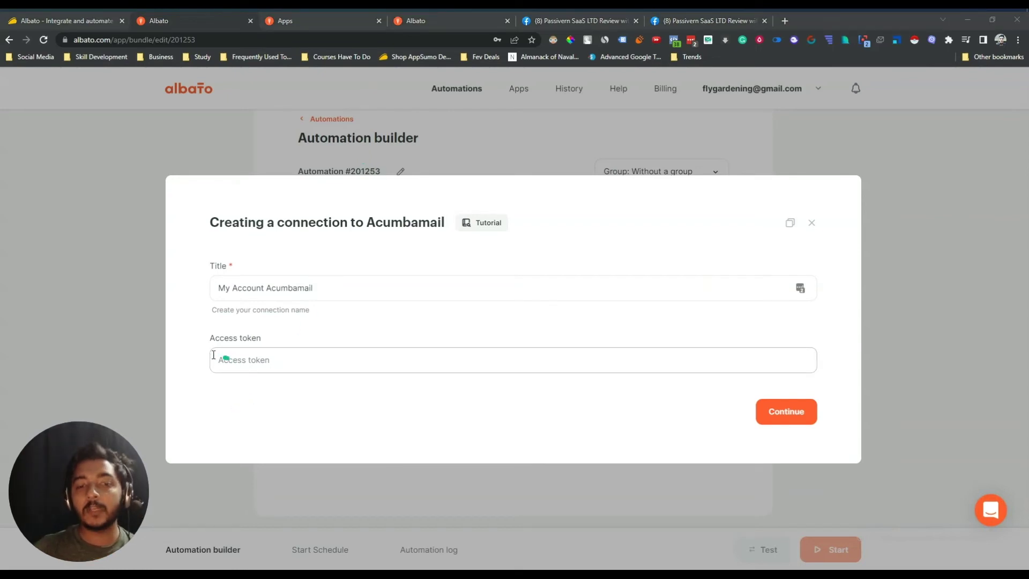
drag(207, 340, 253, 340)
click(273, 340)
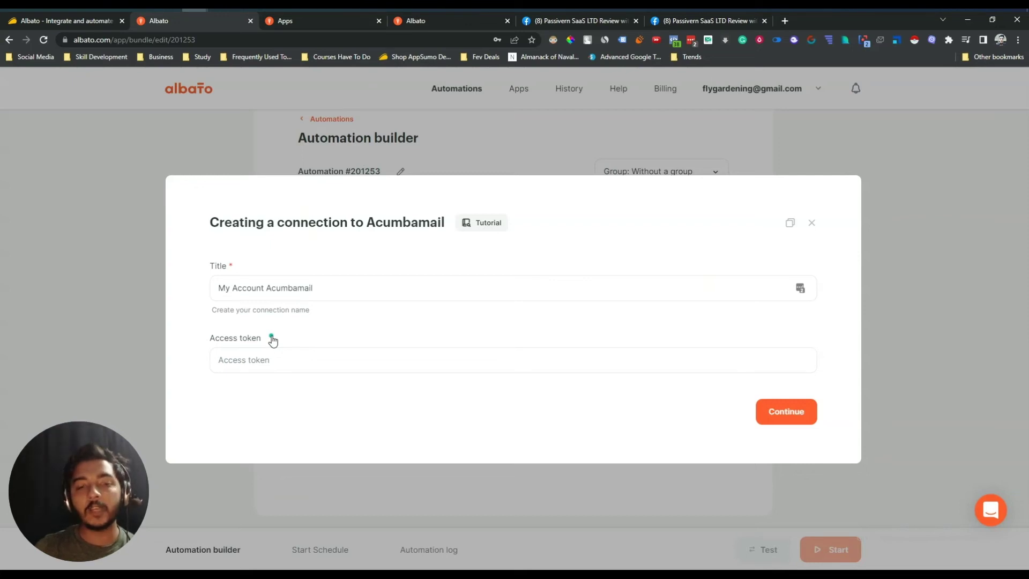
click(268, 361)
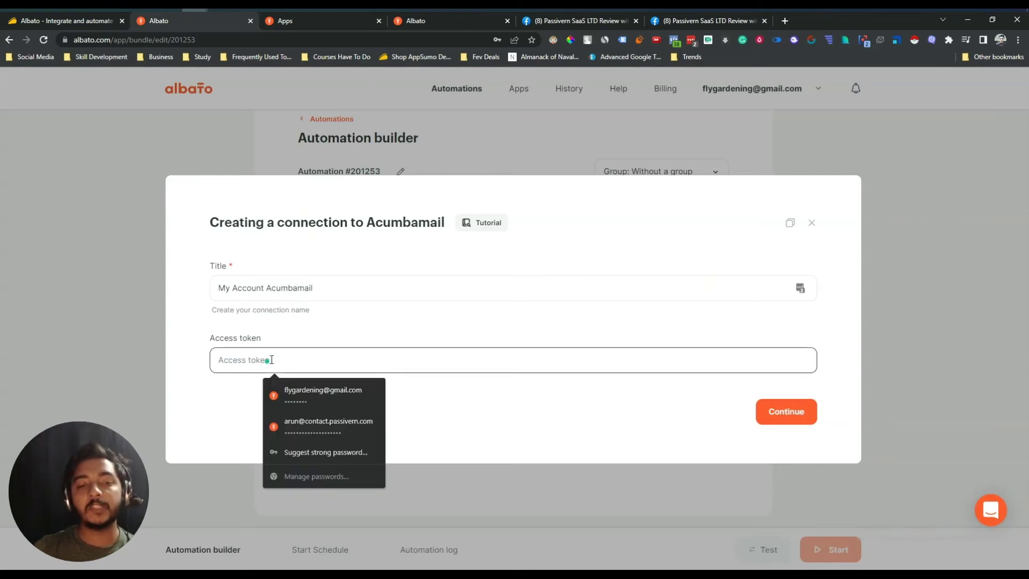
click(299, 335)
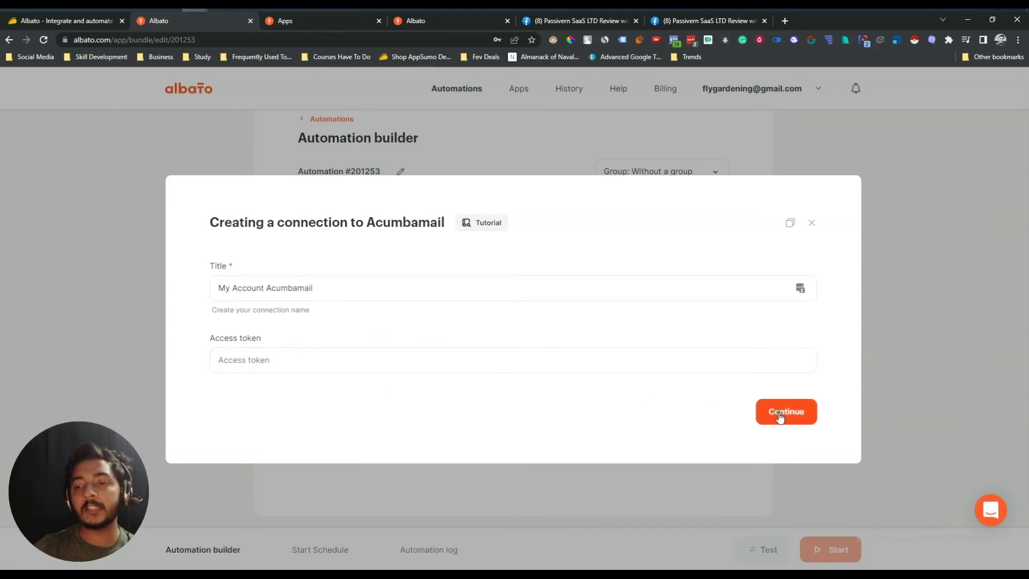
click(811, 223)
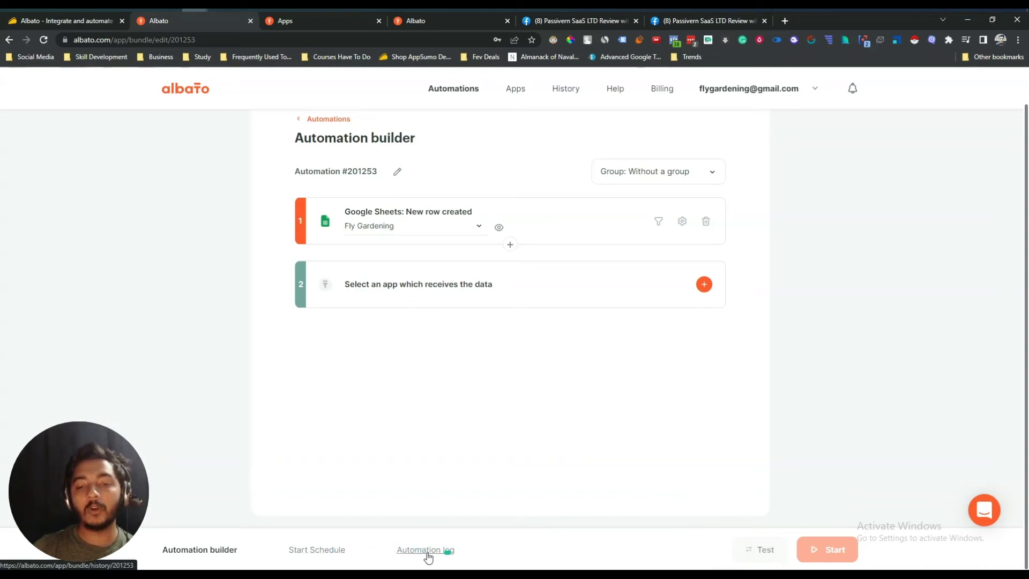
Step: Return to the automations list, view the For Video automation, then go back to the list
scroll(493, 203, up, 1)
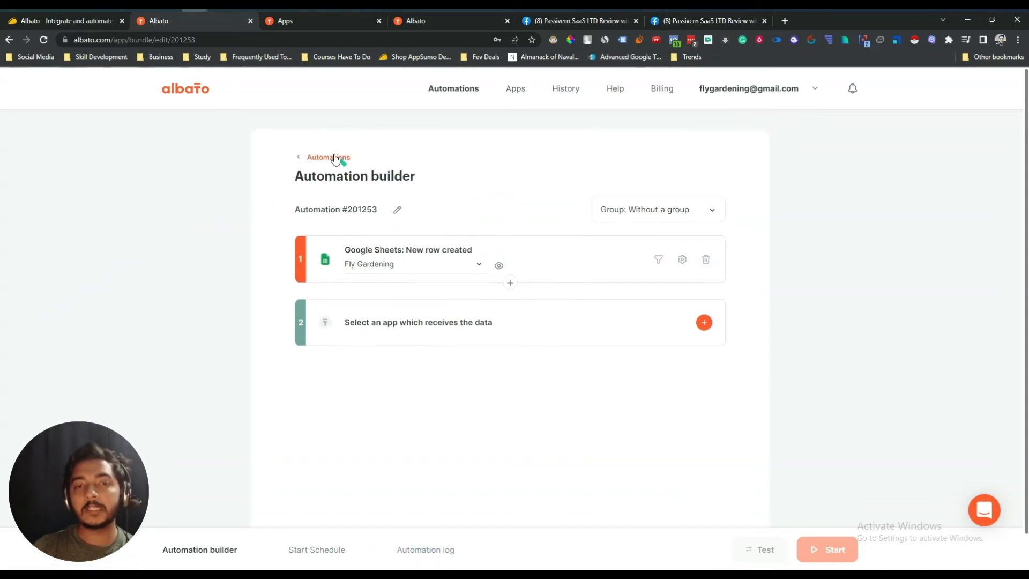
click(300, 159)
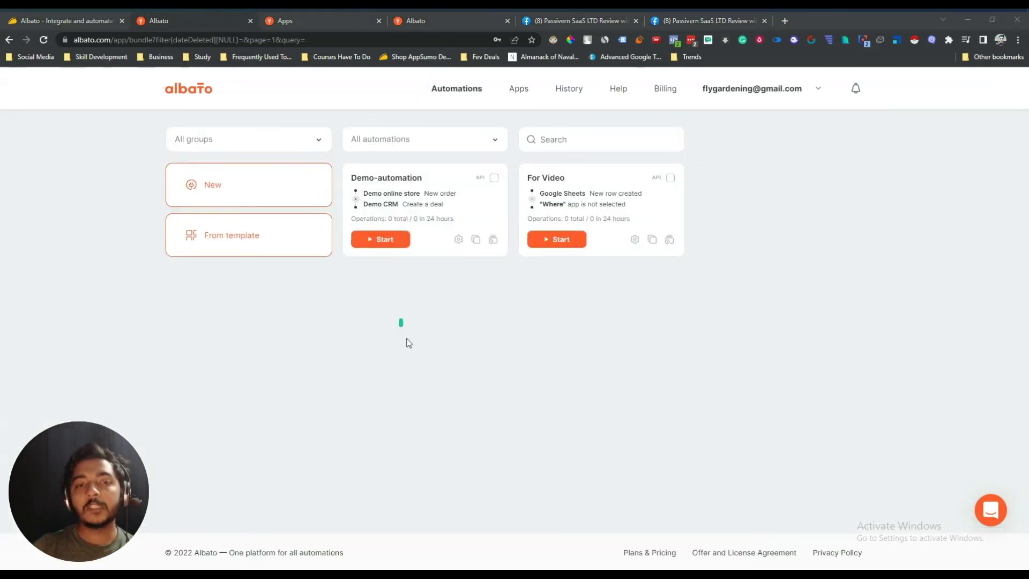
click(545, 178)
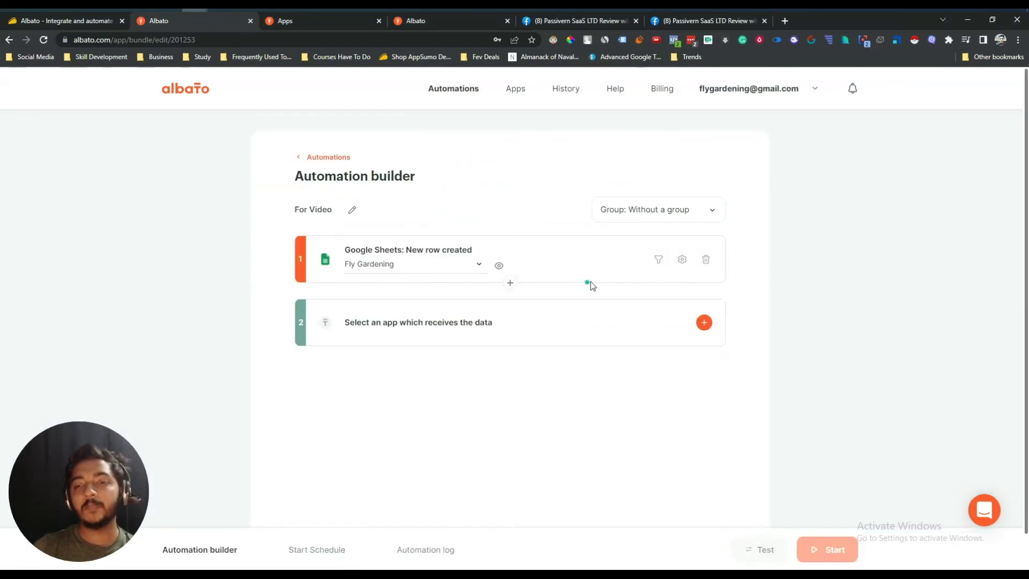
mouse_move(511, 287)
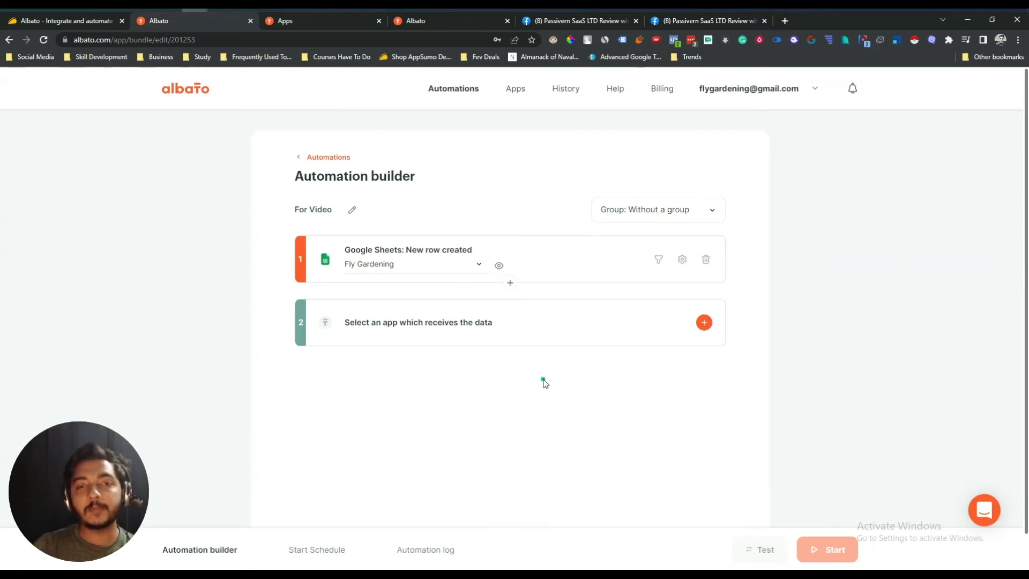
click(304, 157)
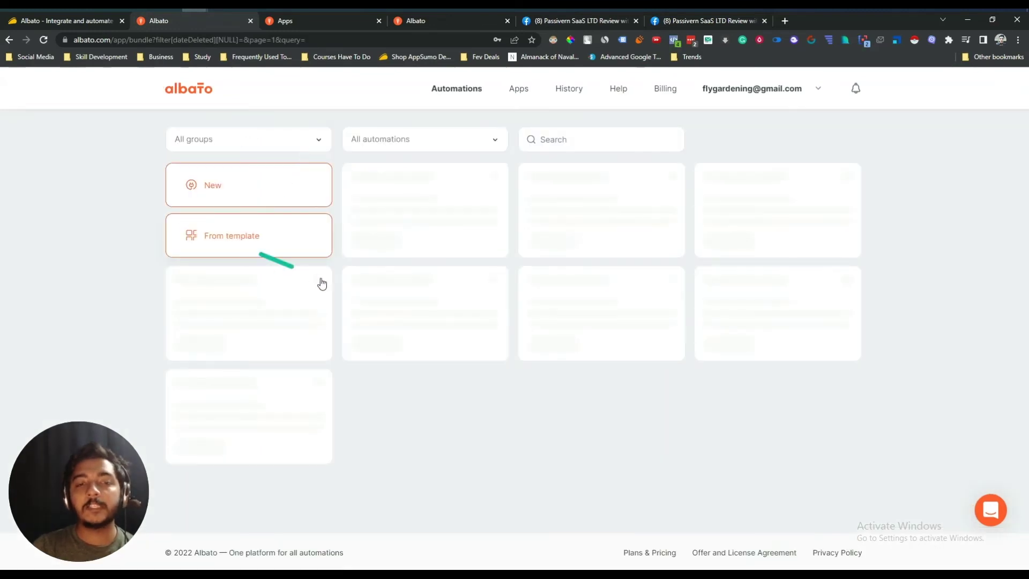
Step: Browse the template gallery and pick Bundle template #95, JivoChat (JivoSite) to Bitrix24
click(222, 236)
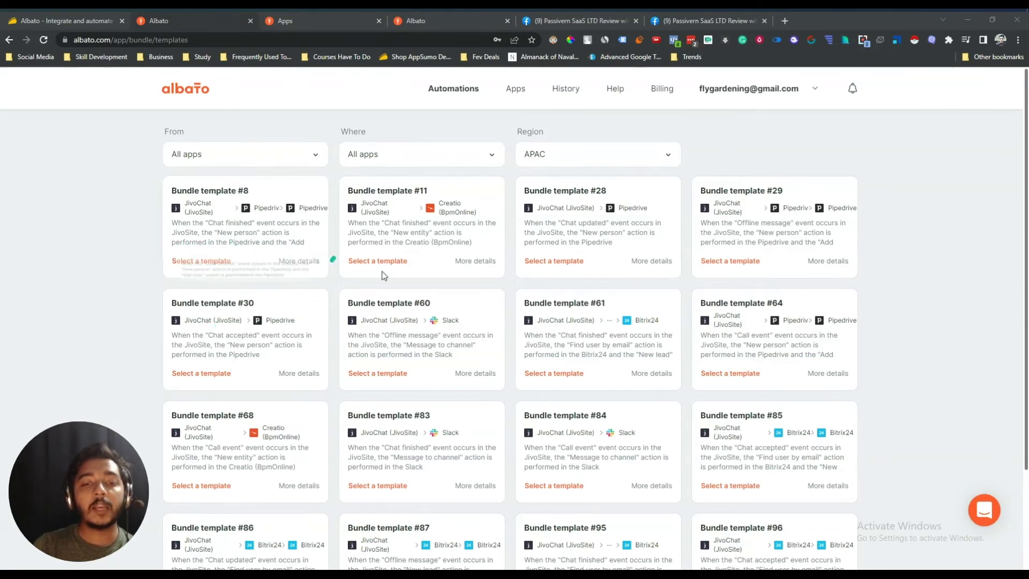
scroll(697, 251, down, 3)
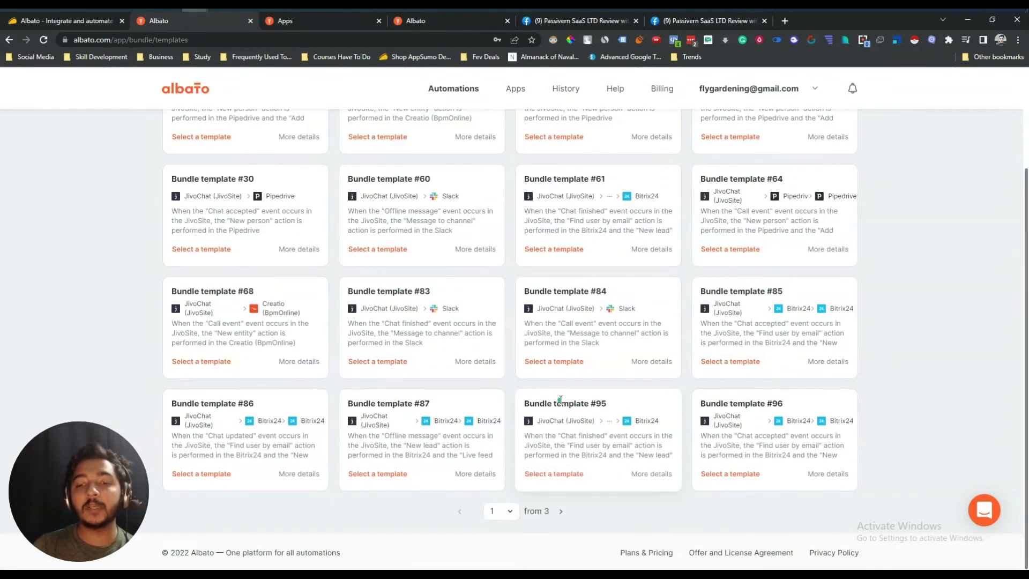
click(542, 479)
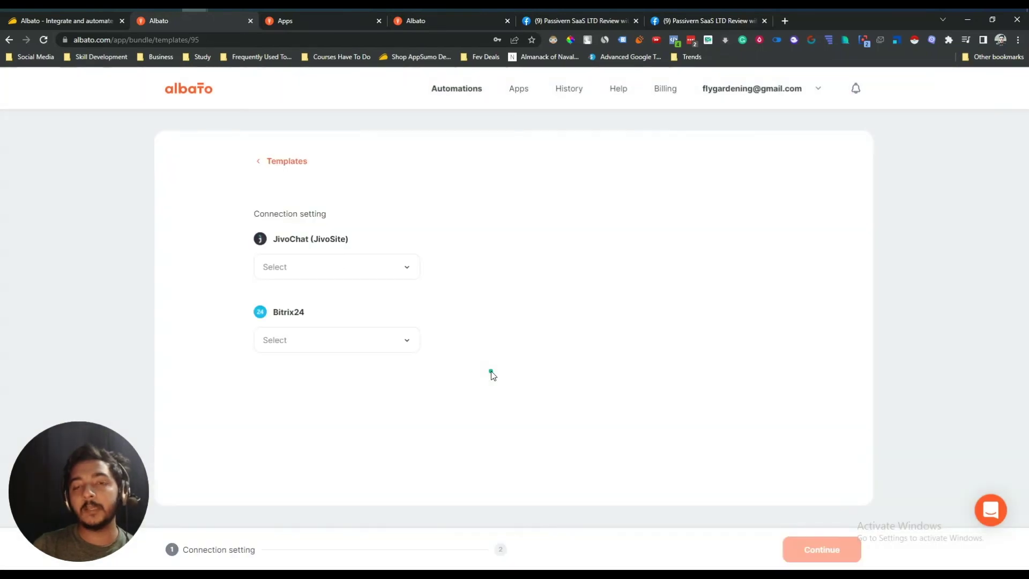
Step: Check the JivoChat connection choices, find none, and return to the Automations list
click(340, 268)
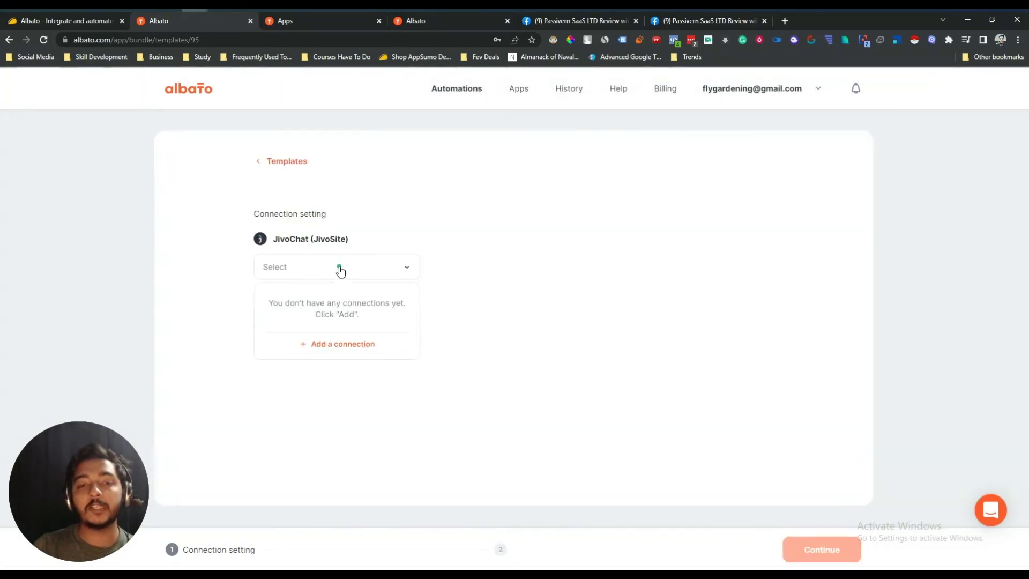
click(522, 336)
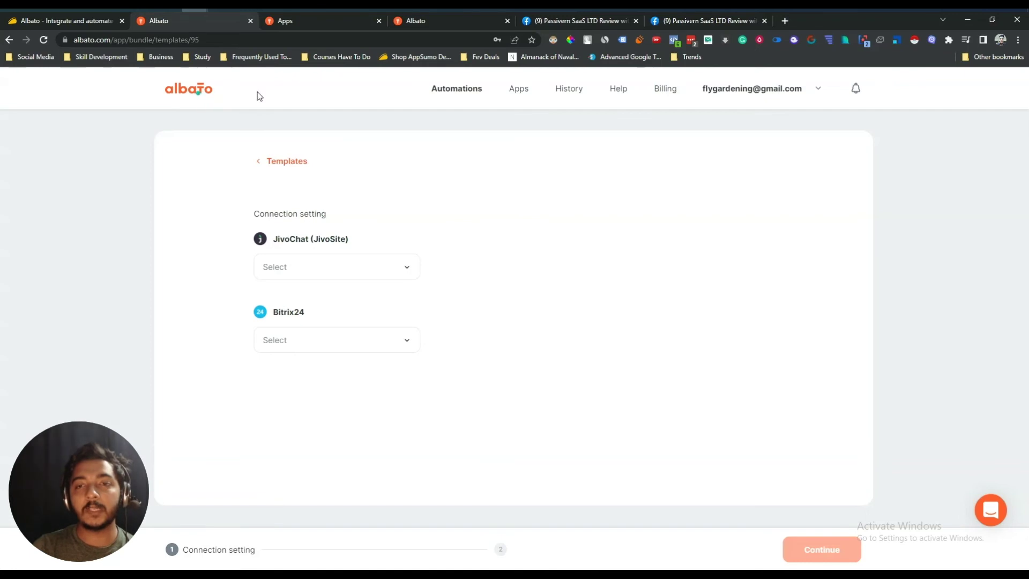
click(468, 90)
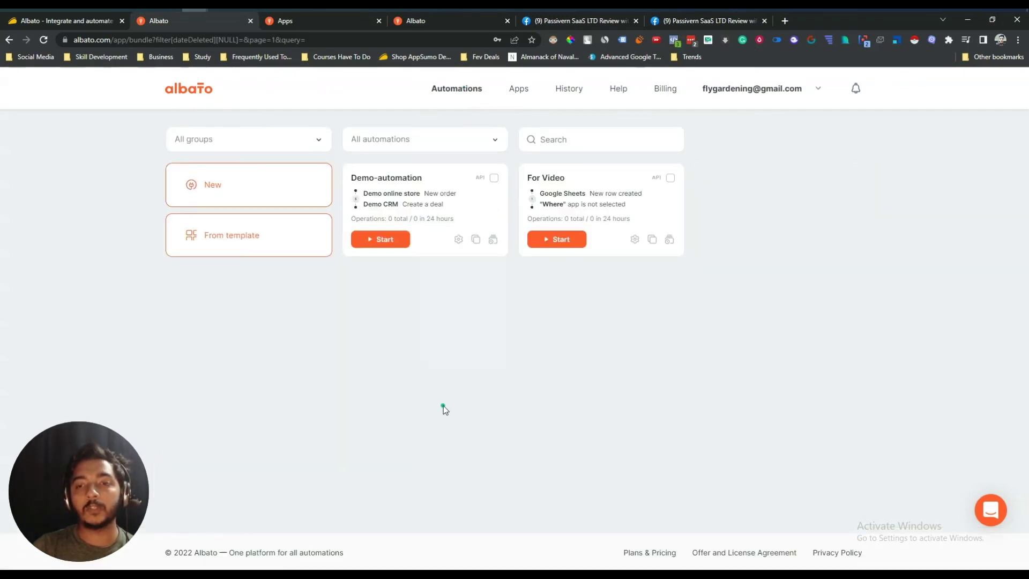
Step: Start Demo-automation, attempt For Video (fails for too few steps), then view the AppSumo deal page
click(377, 241)
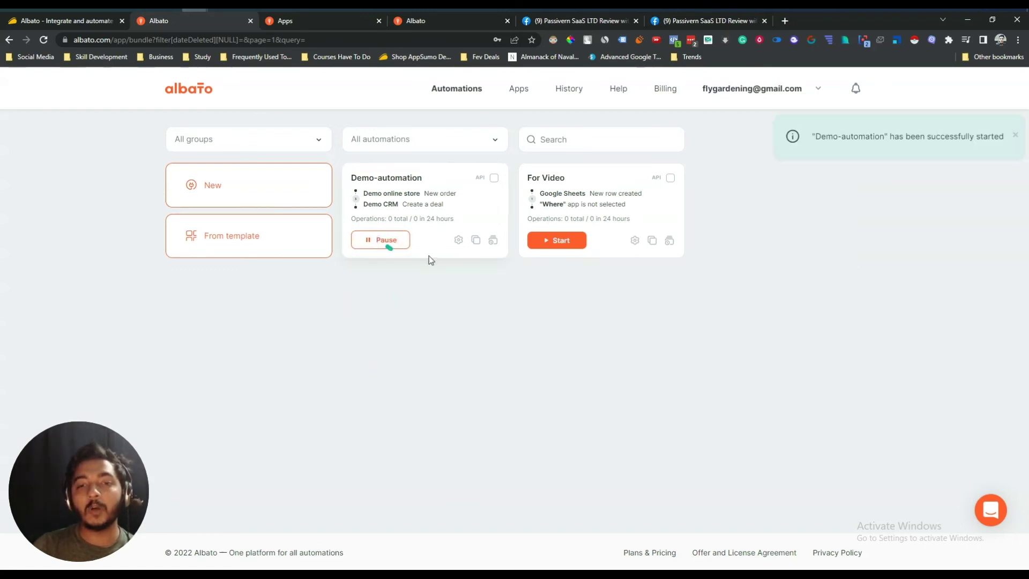
click(562, 242)
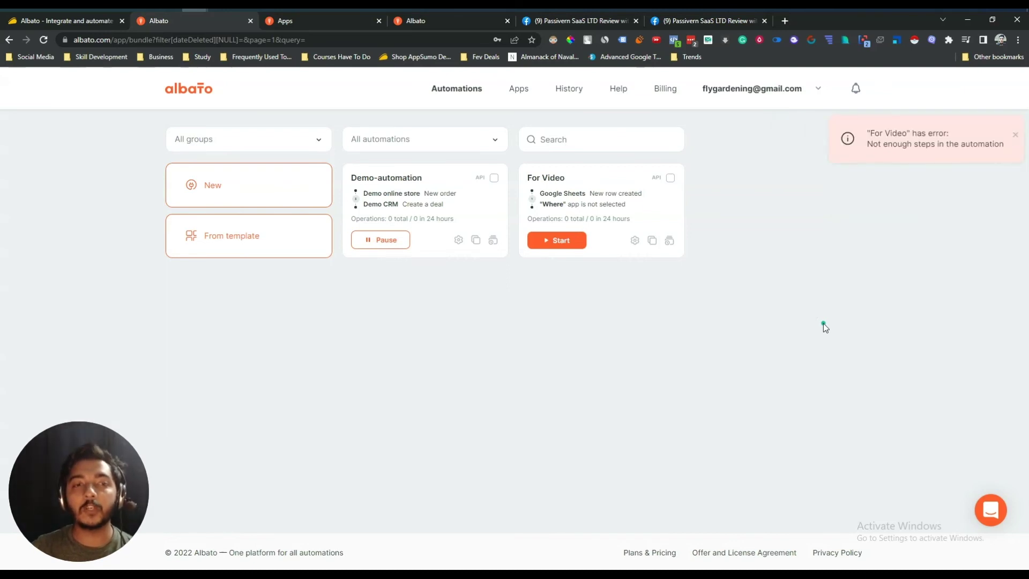
click(53, 22)
scroll(472, 294, down, 10)
Step: Review the $69, $139 and $299 license tiers, highlighting License Tier 3's heading and feature list
scroll(471, 294, down, 15)
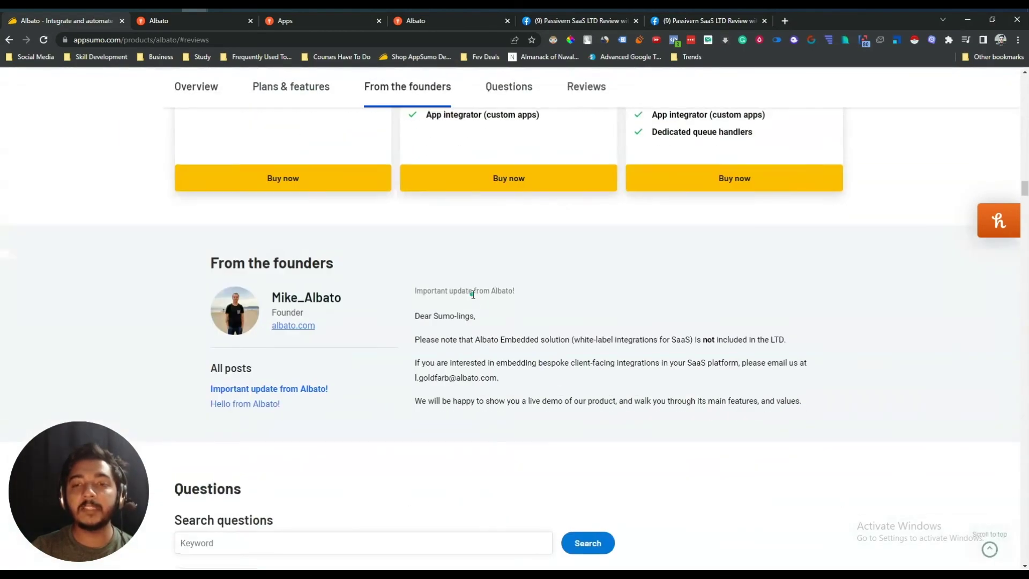
scroll(472, 294, up, 6)
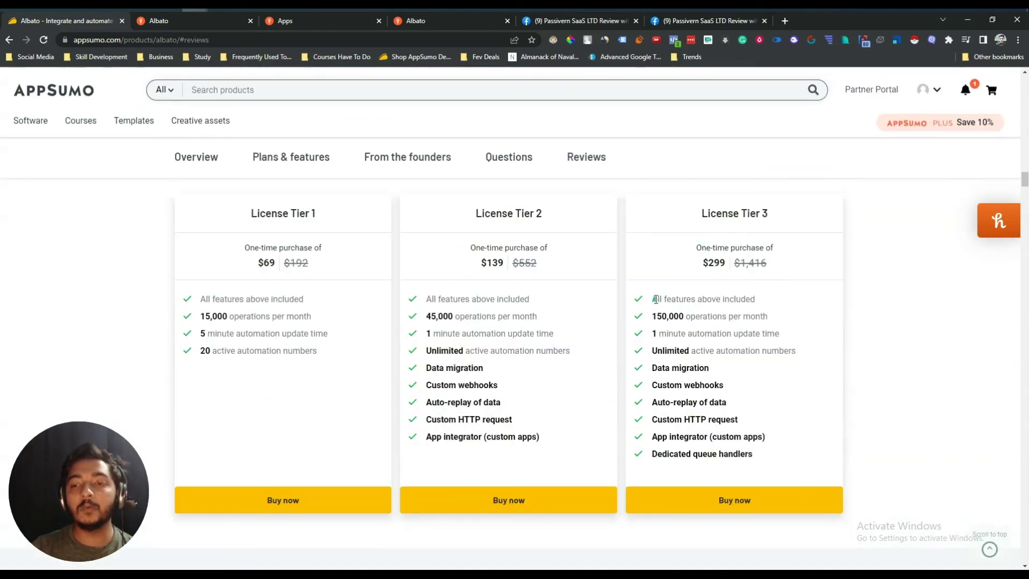
drag(698, 212, 777, 218)
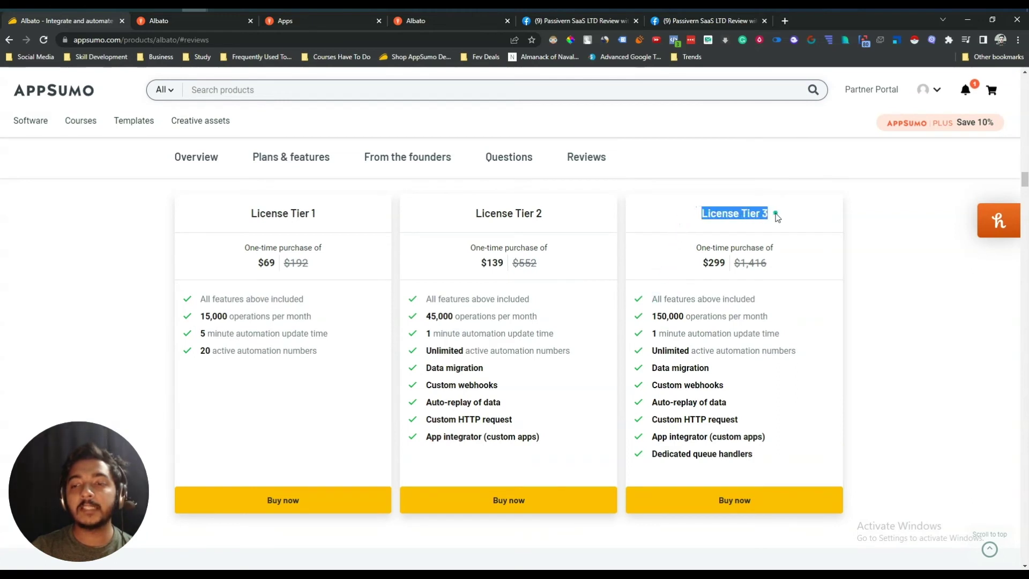
click(777, 217)
drag(758, 464, 649, 290)
click(646, 286)
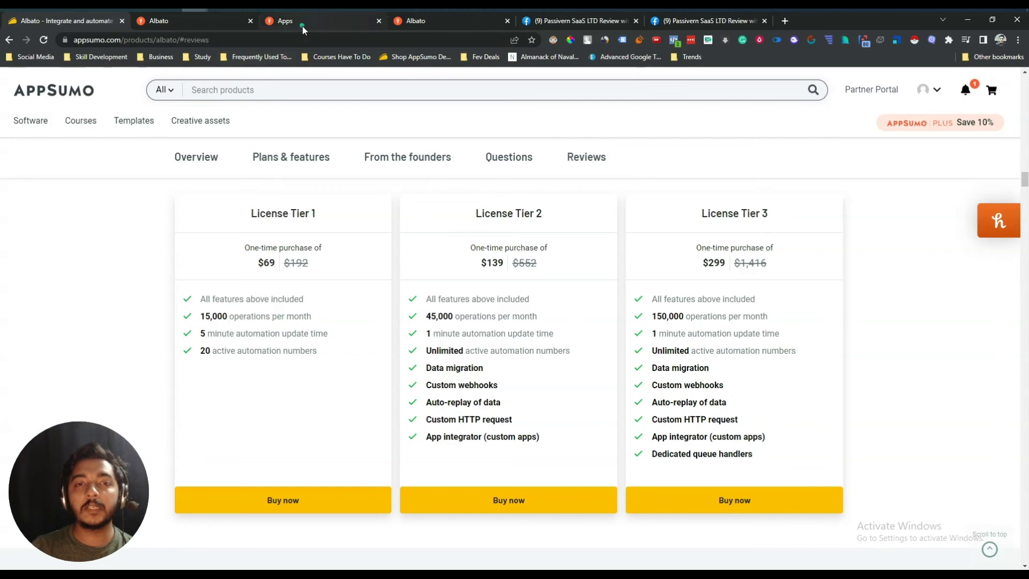
click(301, 24)
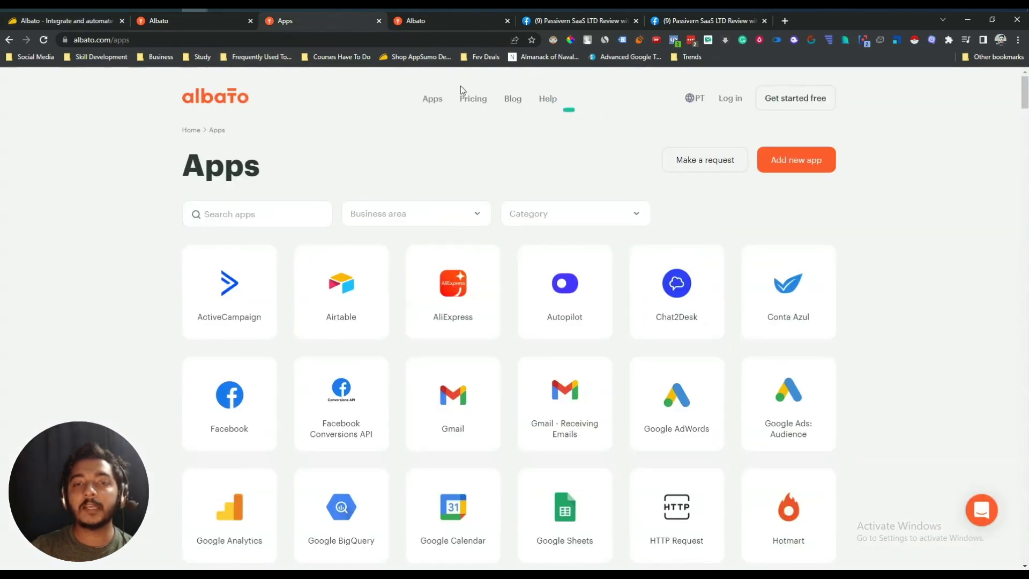
Step: Return to the Albato tab showing the Automations list
click(197, 26)
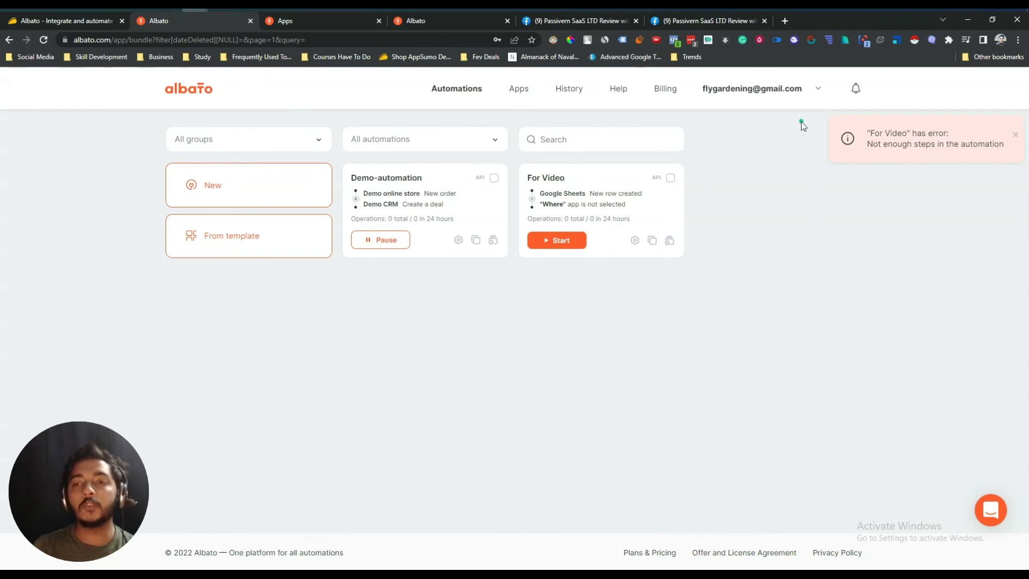
Step: Go to the Apps Integrator page from the account menu and look it over
click(753, 100)
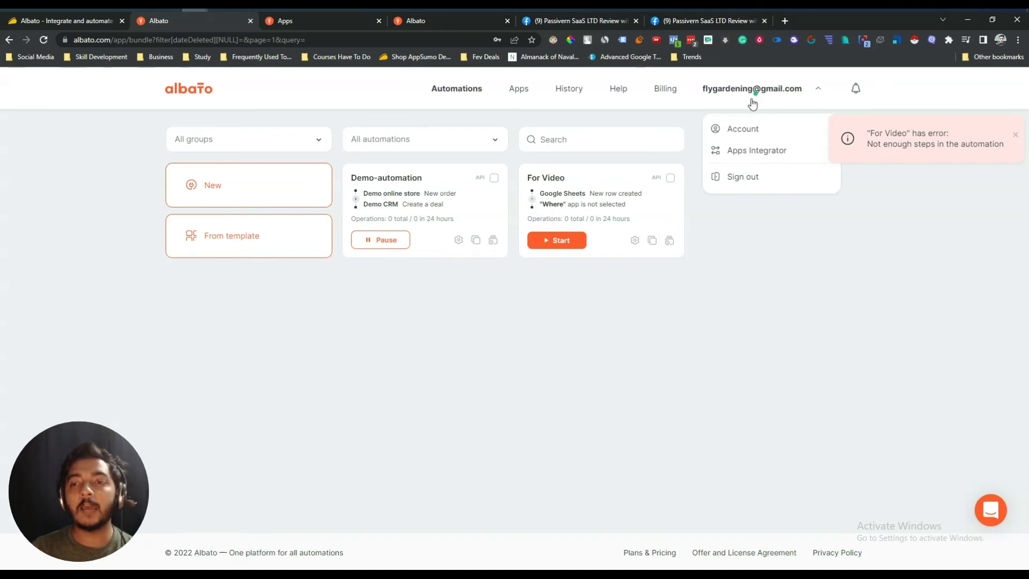
click(734, 158)
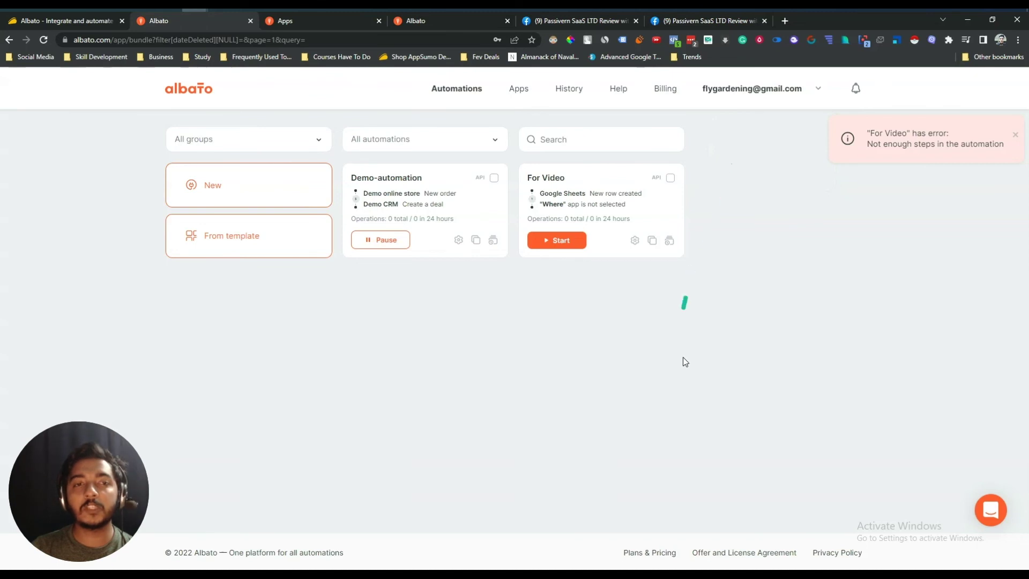
click(756, 91)
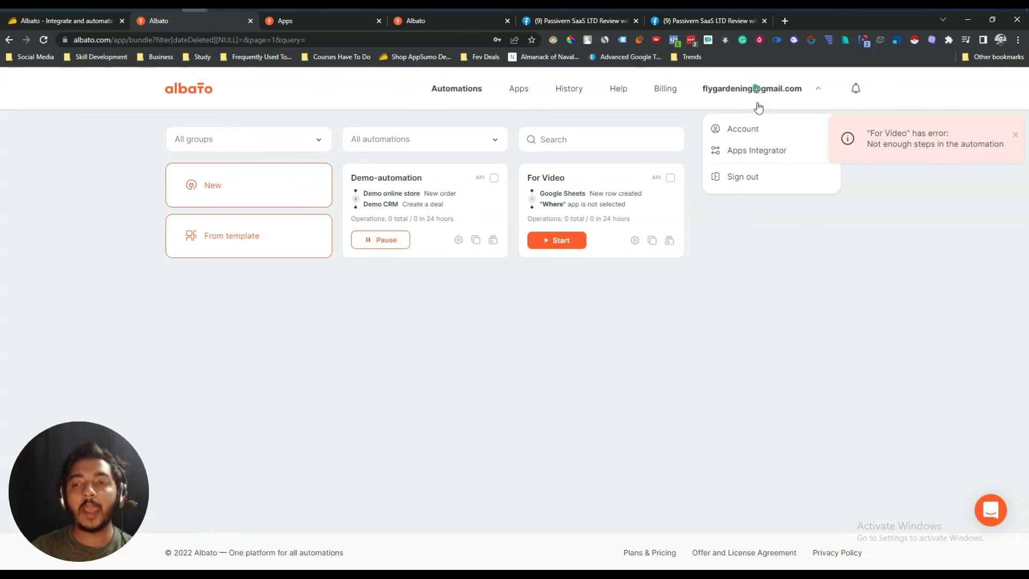
click(751, 150)
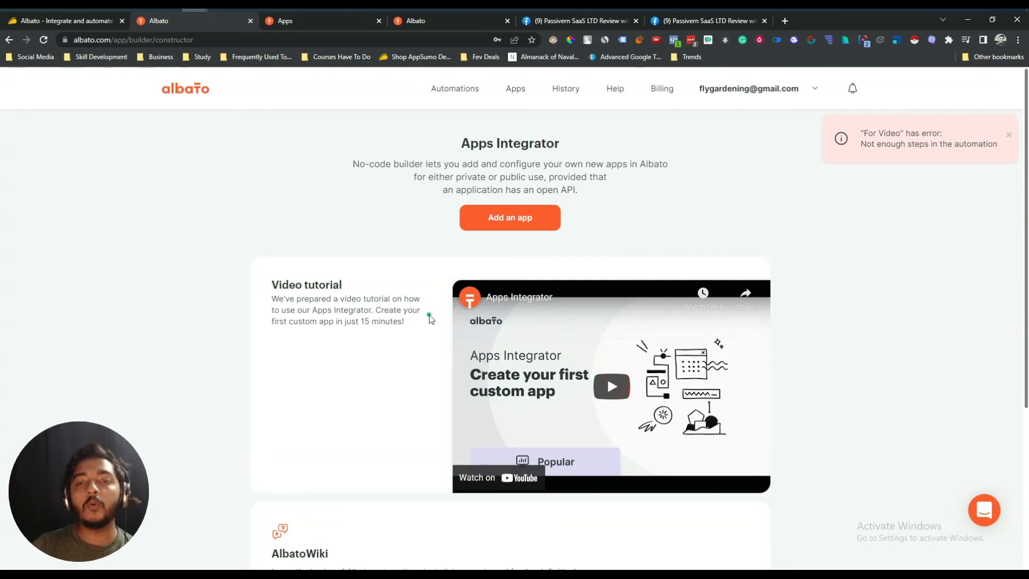
scroll(430, 319, down, 5)
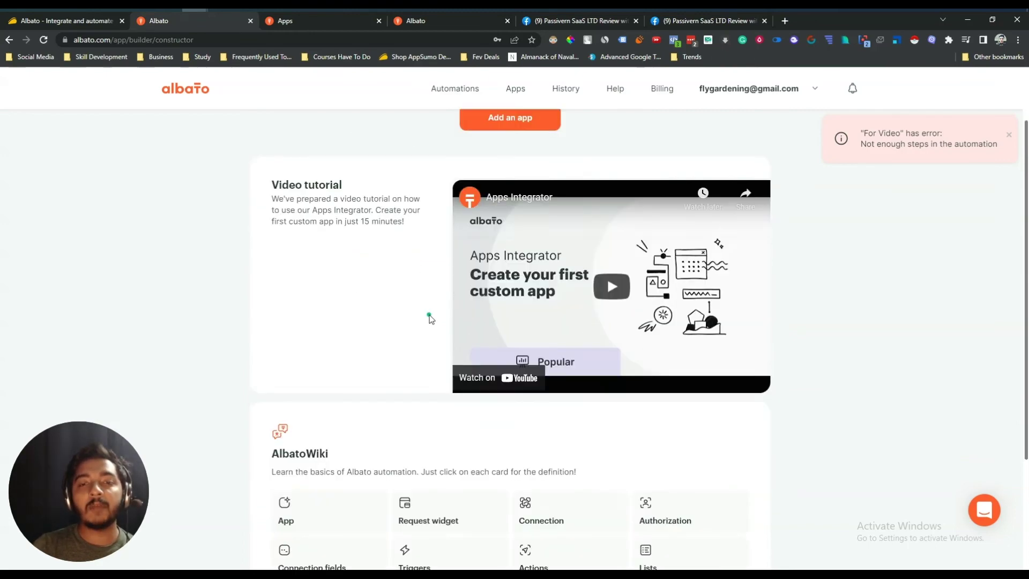
scroll(429, 310, up, 3)
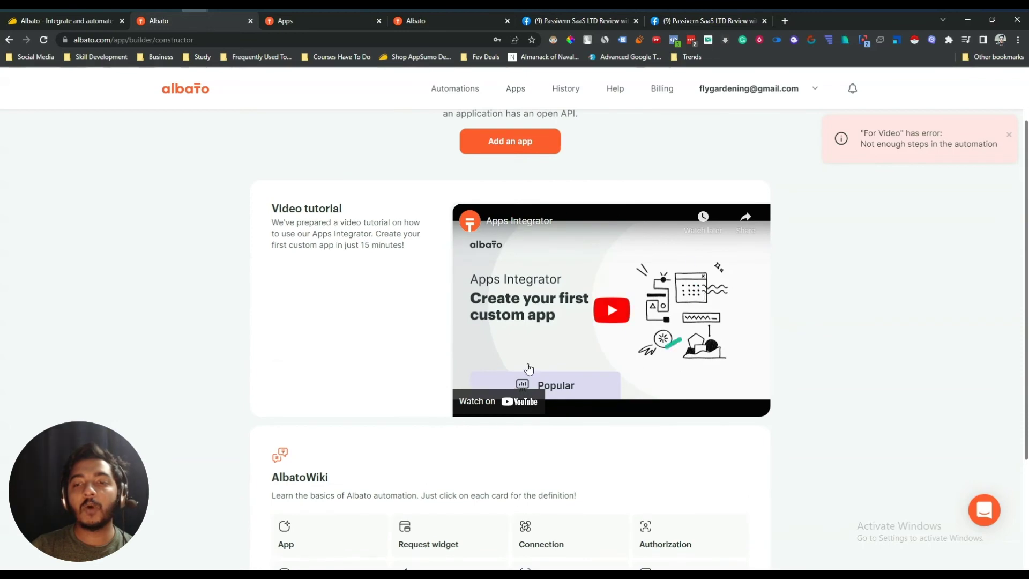
scroll(541, 322, down, 3)
scroll(548, 324, up, 4)
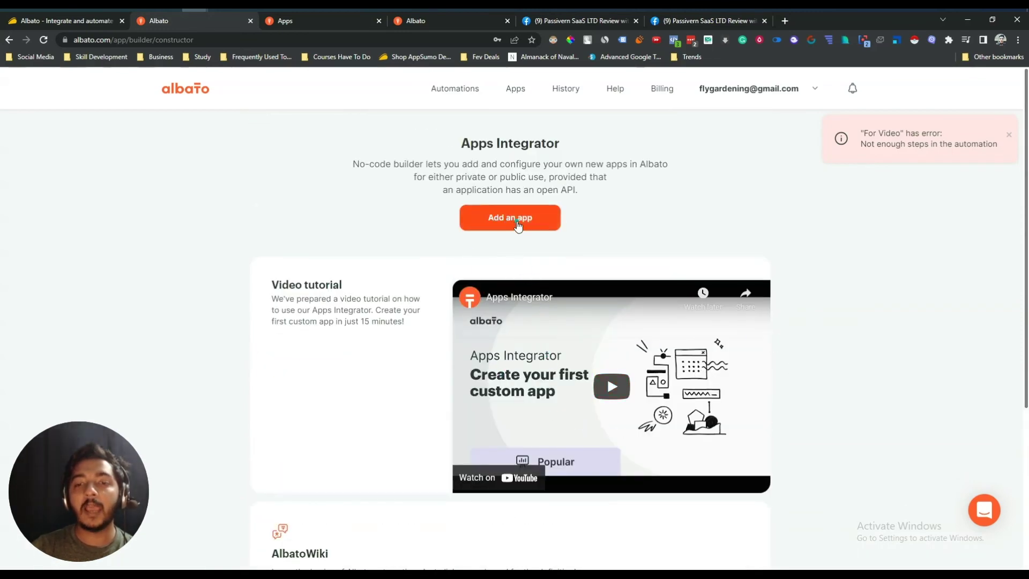
Step: Try Add an app, check the app language list, then dismiss the naming dialog
click(500, 224)
click(369, 304)
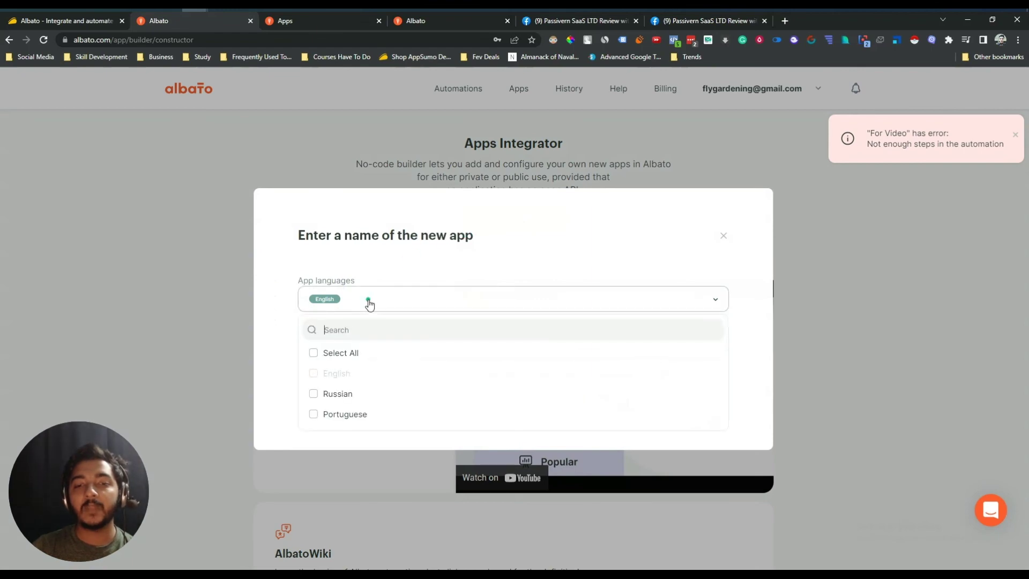
click(429, 276)
click(727, 237)
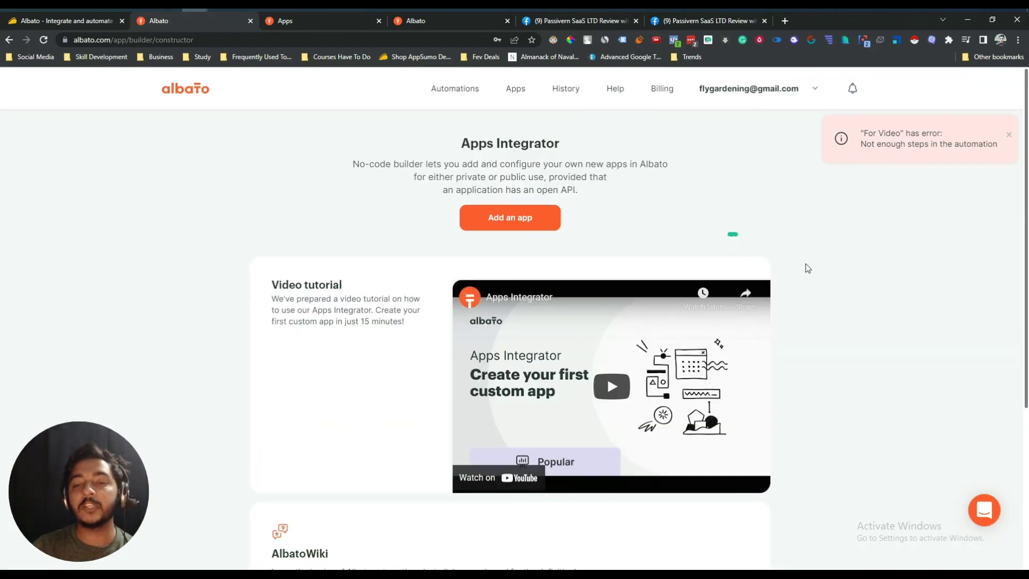
Step: Return to the AppSumo Albato deal's license tiers showing App integrator in Tiers 2 and 3
scroll(888, 319, down, 2)
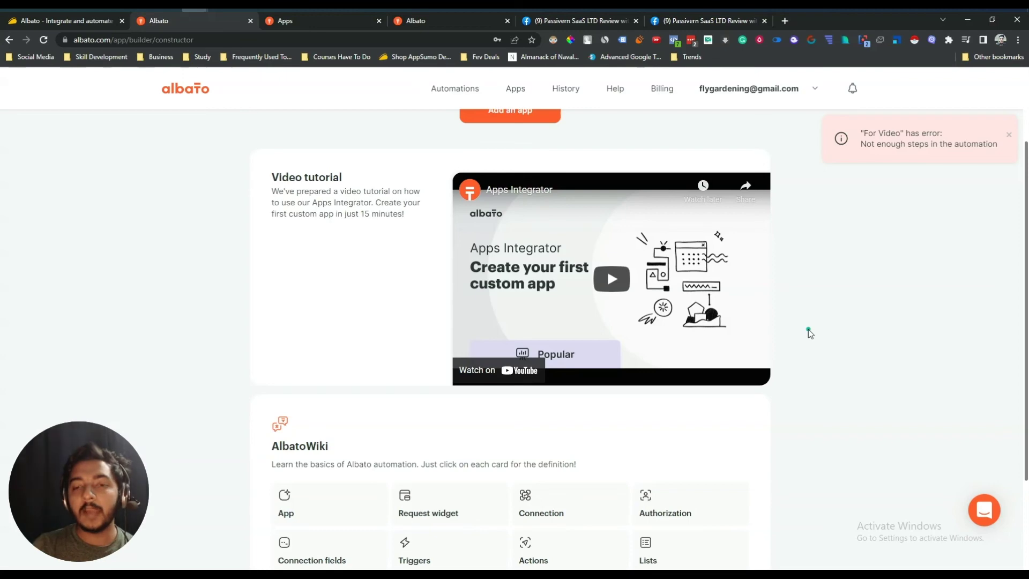
scroll(808, 329, down, 3)
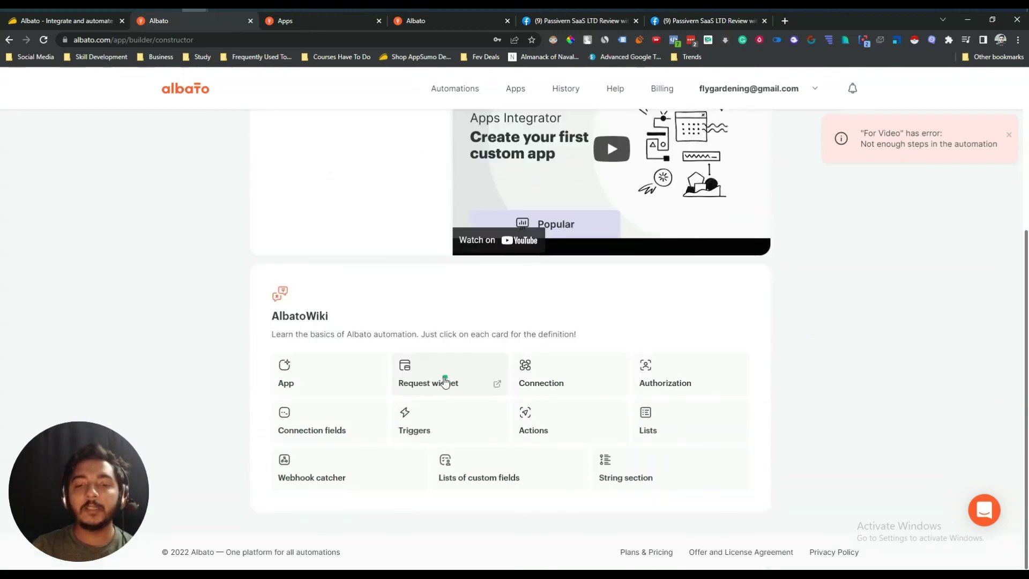
scroll(444, 381, up, 4)
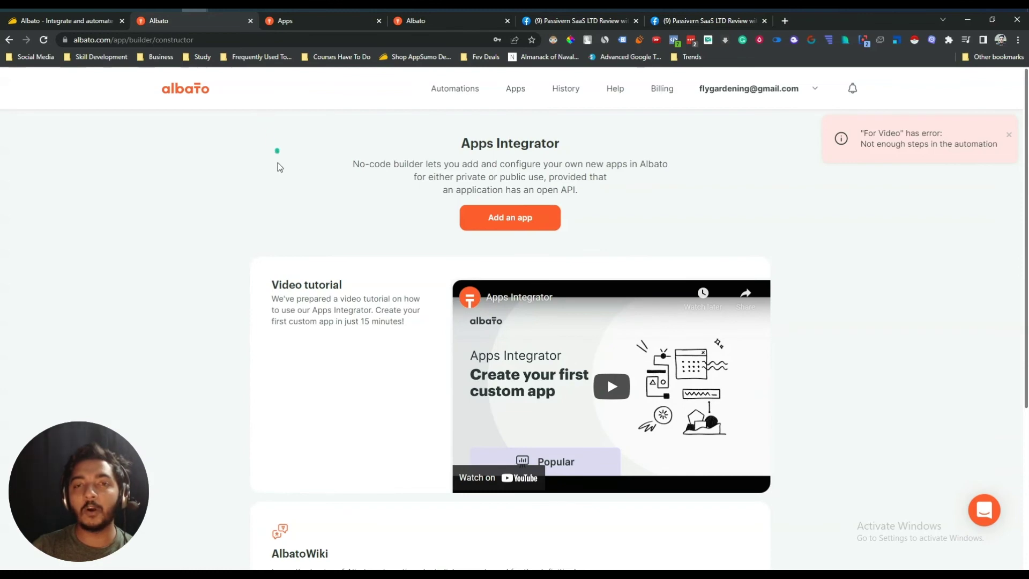
click(87, 23)
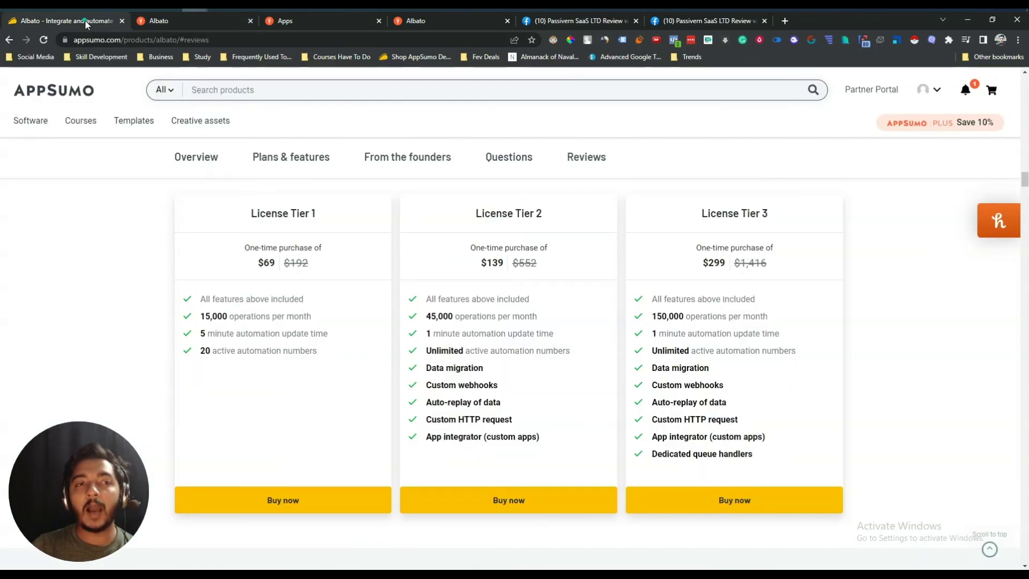
scroll(574, 329, up, 10)
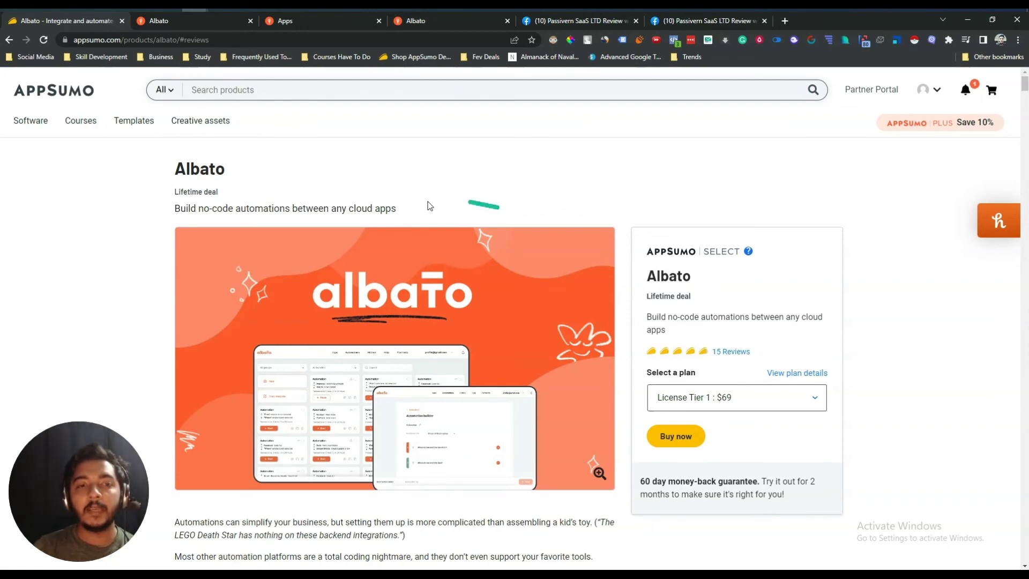
drag(180, 166, 233, 177)
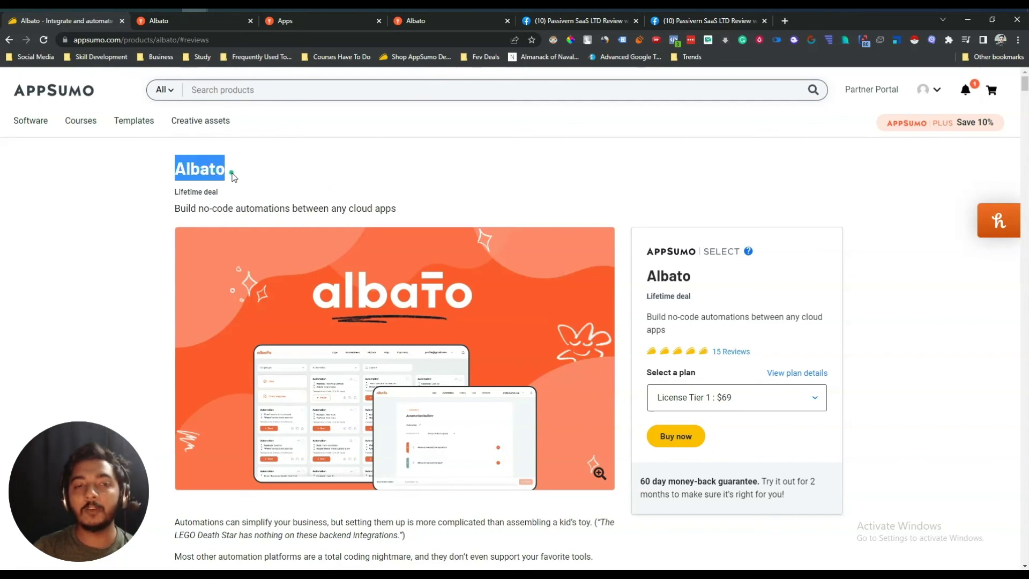
scroll(232, 177, down, 20)
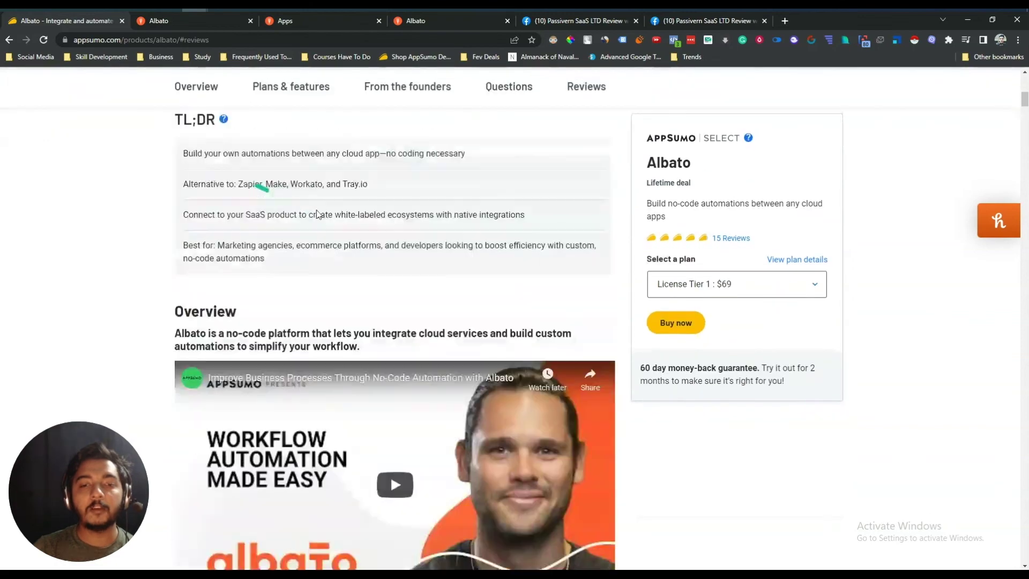
scroll(453, 295, down, 20)
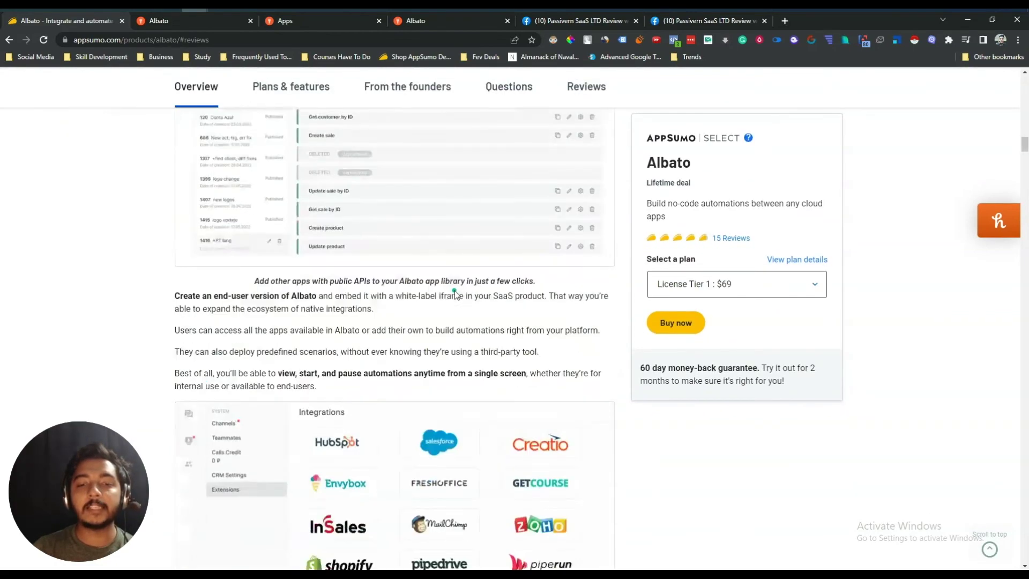
scroll(455, 291, down, 5)
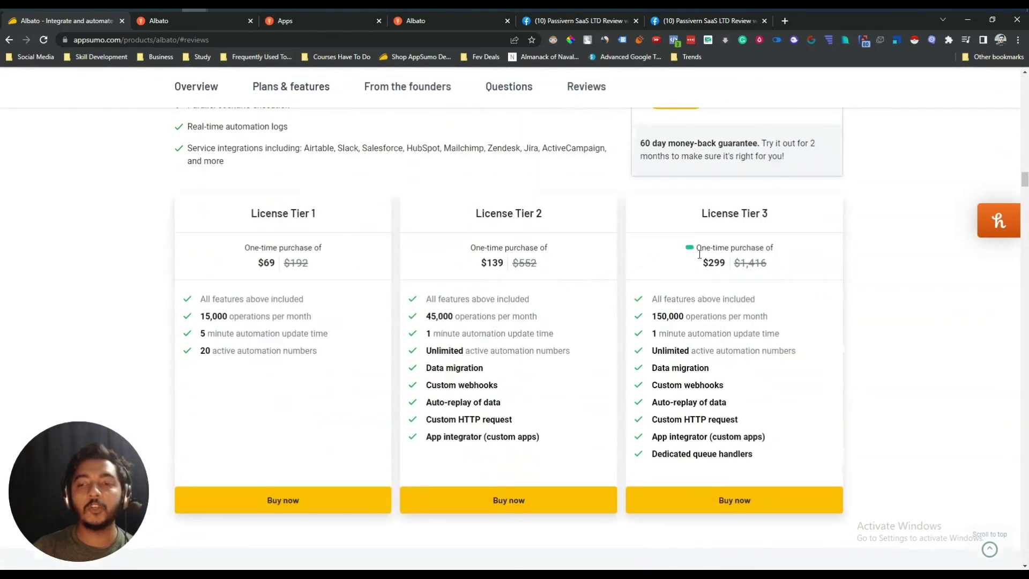
drag(702, 261, 784, 256)
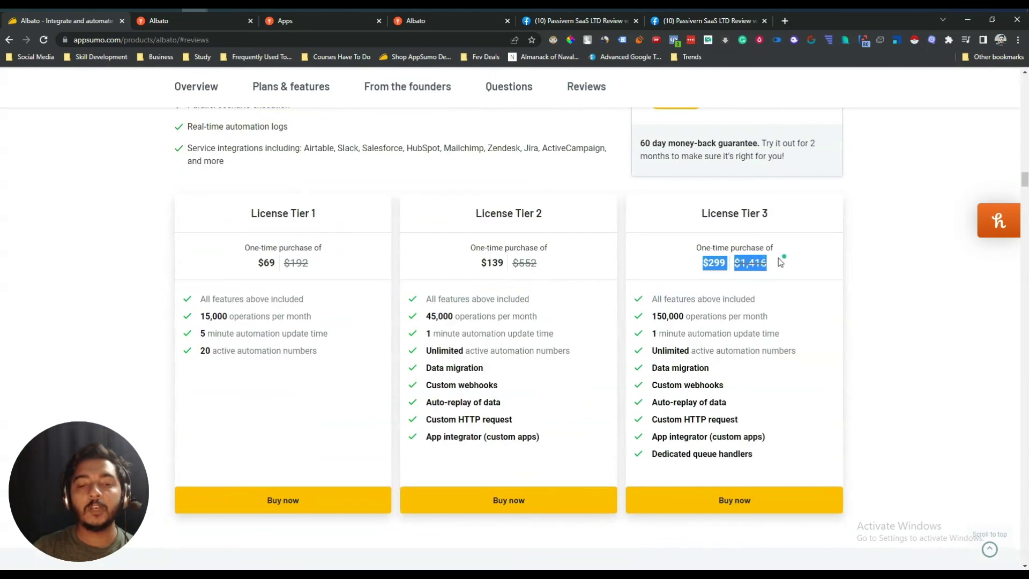
click(427, 403)
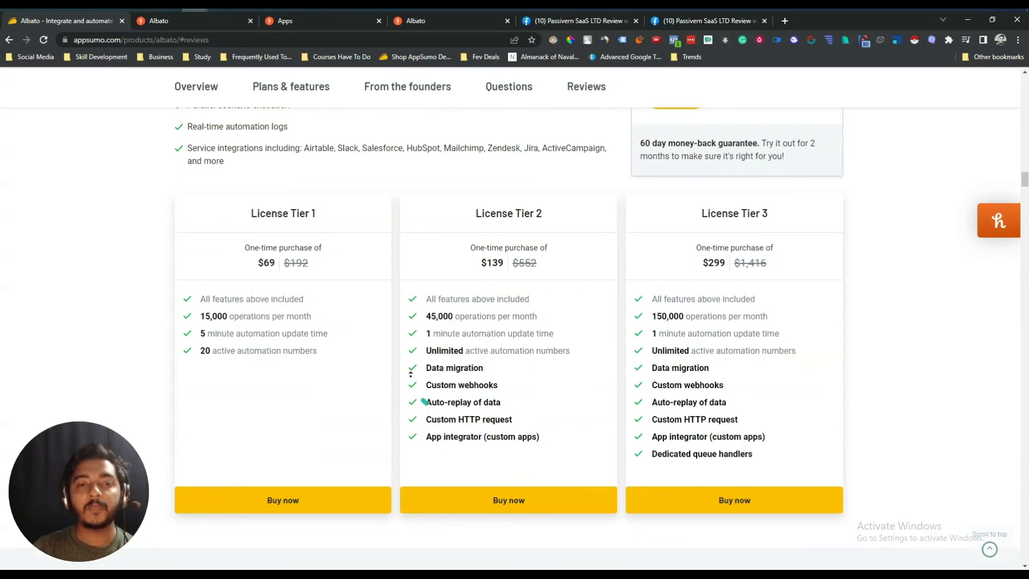
scroll(413, 279, up, 15)
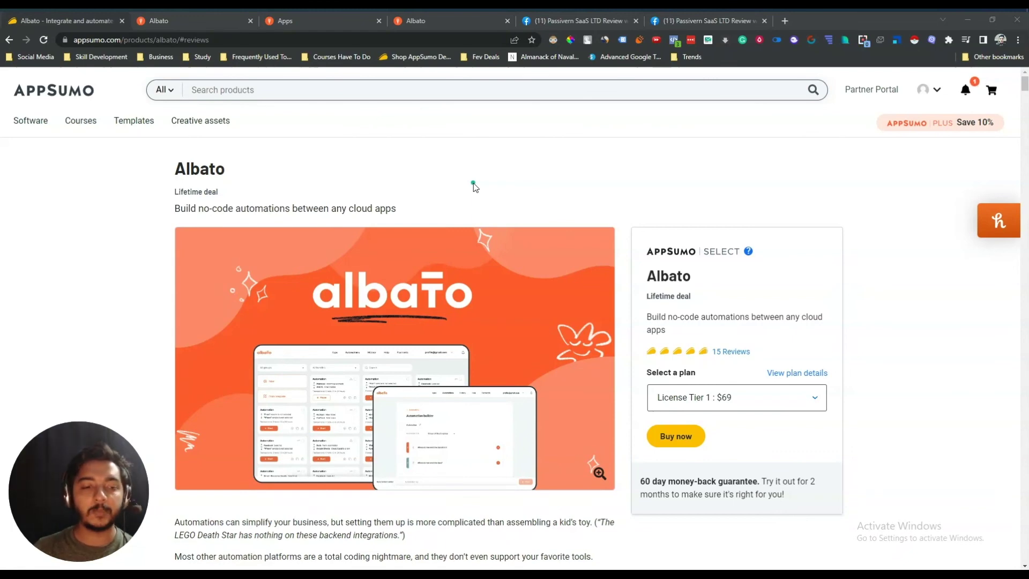
scroll(399, 229, down, 10)
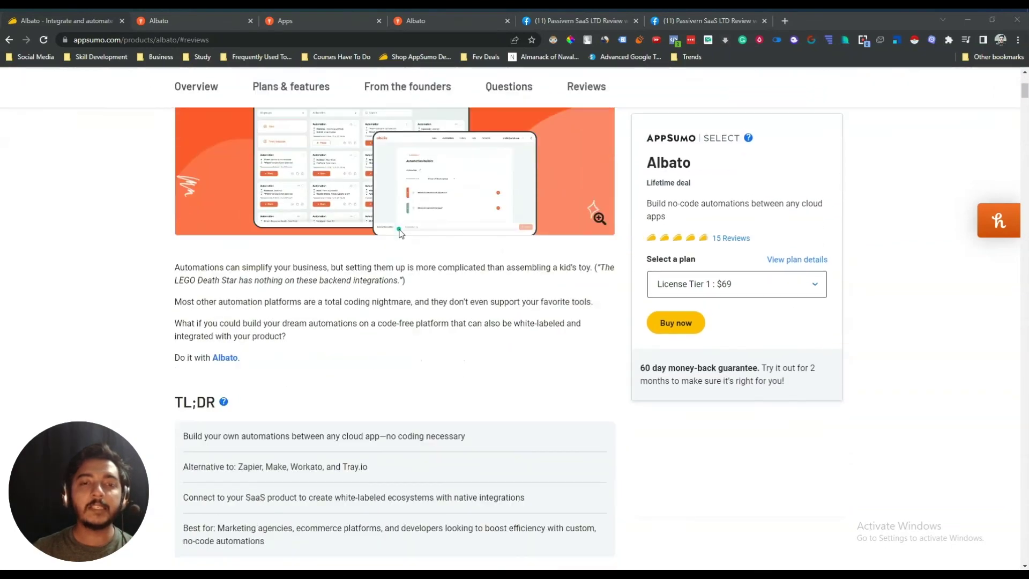
scroll(400, 232, down, 15)
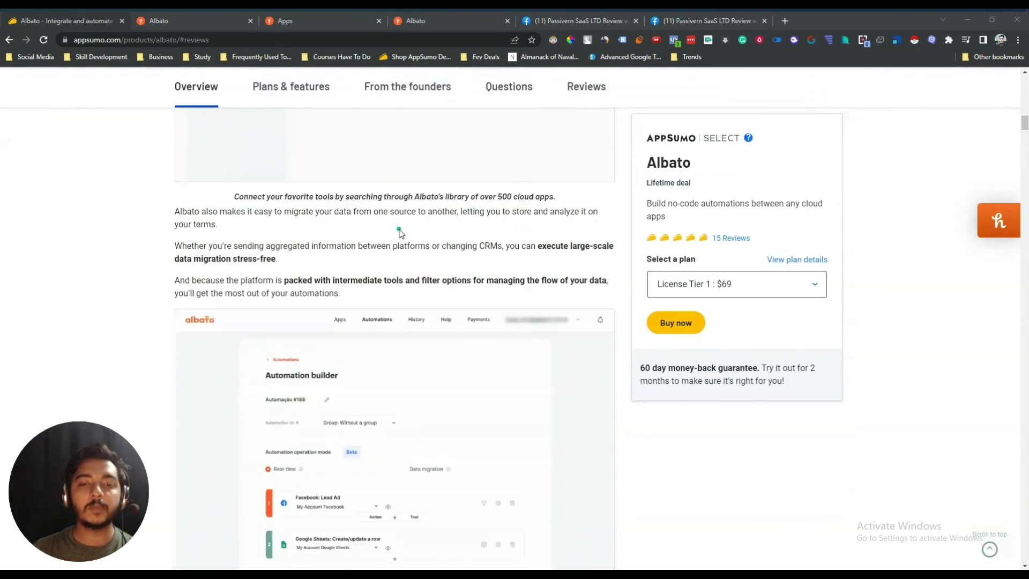
scroll(400, 232, down, 12)
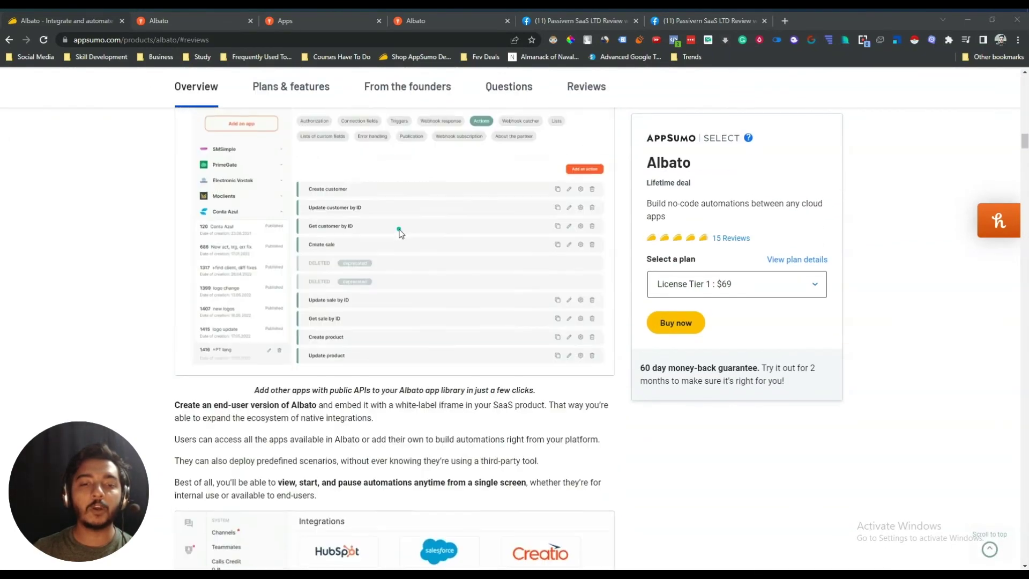
scroll(399, 232, down, 14)
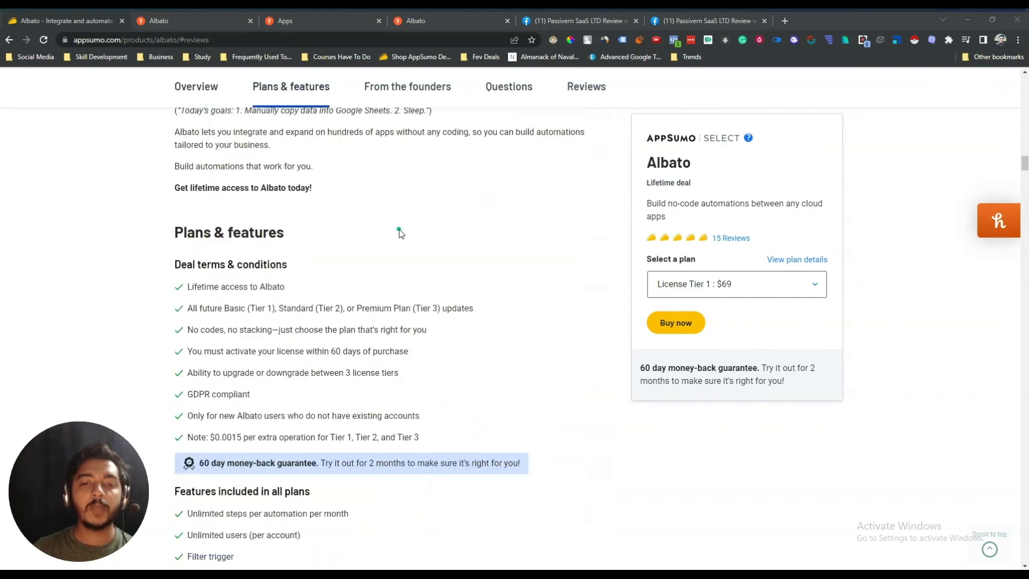
scroll(399, 232, up, 1)
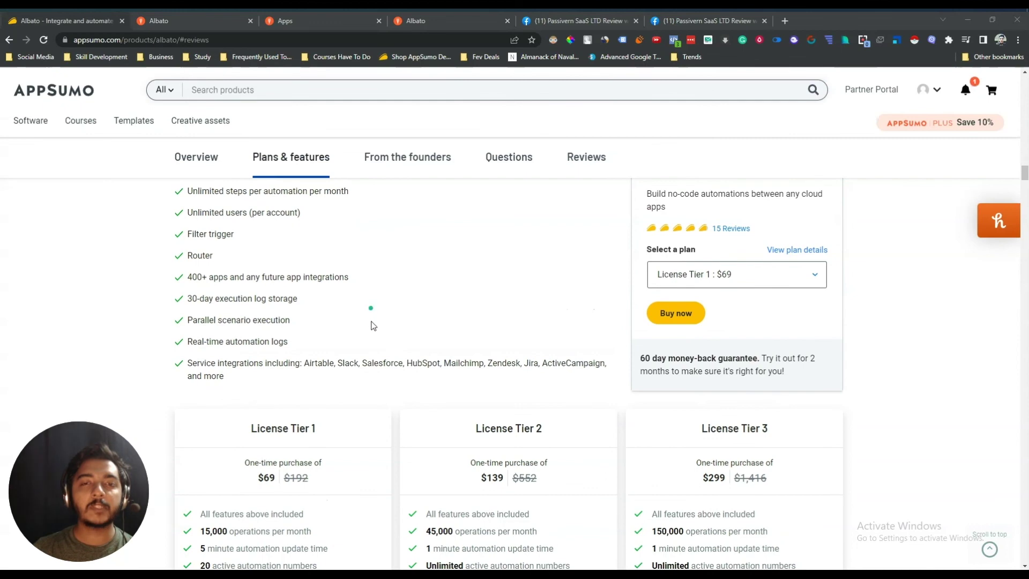
scroll(400, 231, up, 3)
scroll(398, 201, up, 15)
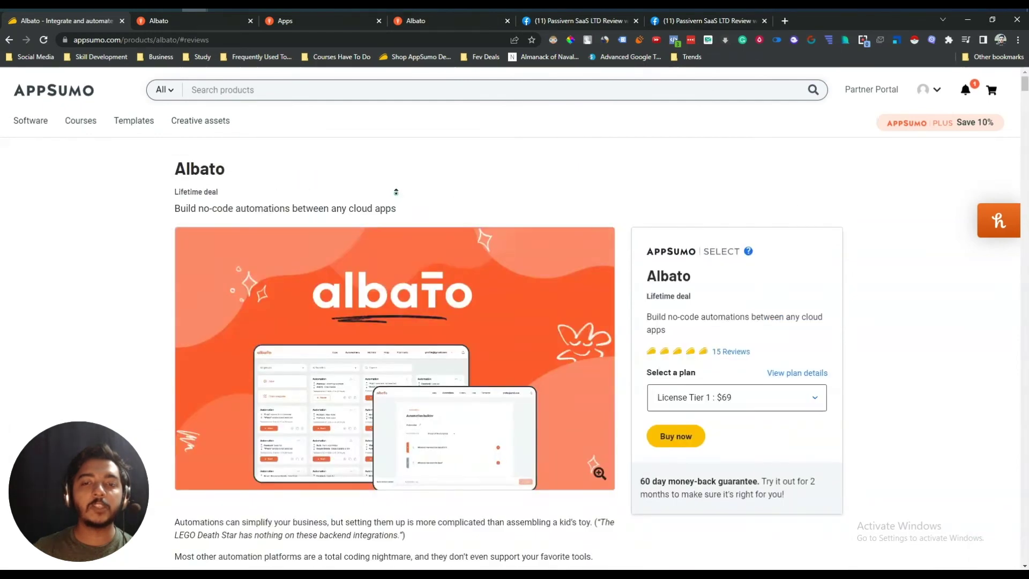